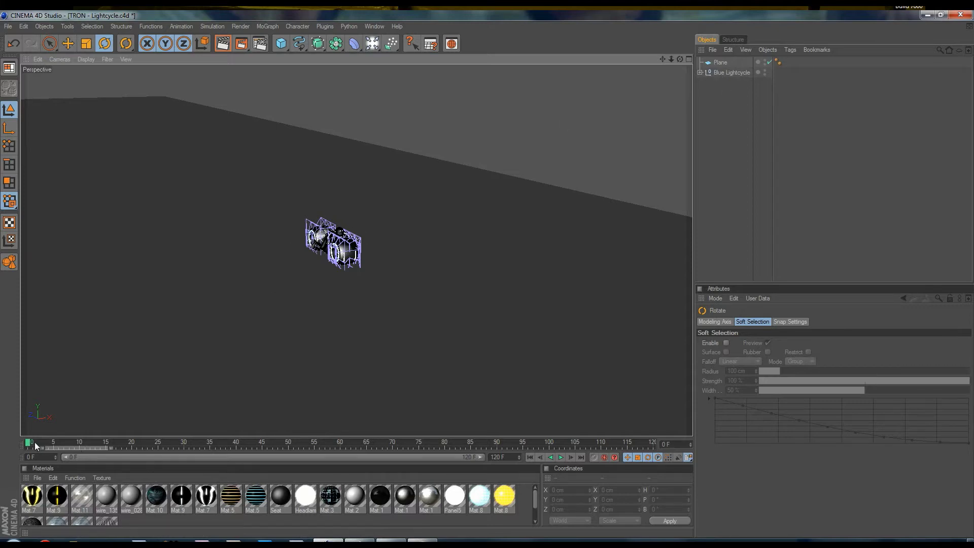
- Scrub the animation to later frames and preview it through the scene camera
mouse_move(34, 442)
mouse_down()
mouse_move(315, 443)
mouse_move(28, 443)
mouse_up()
middle_click(389, 223)
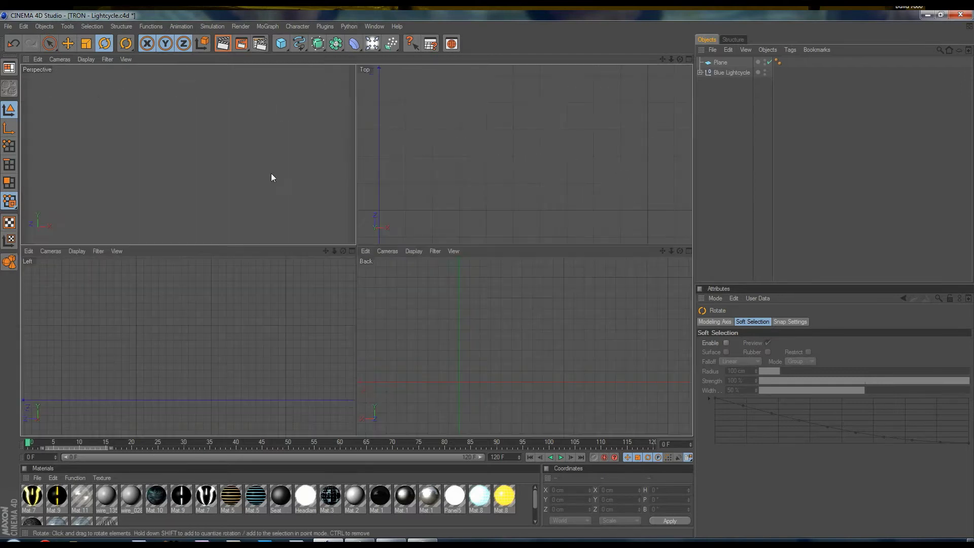
middle_click(271, 175)
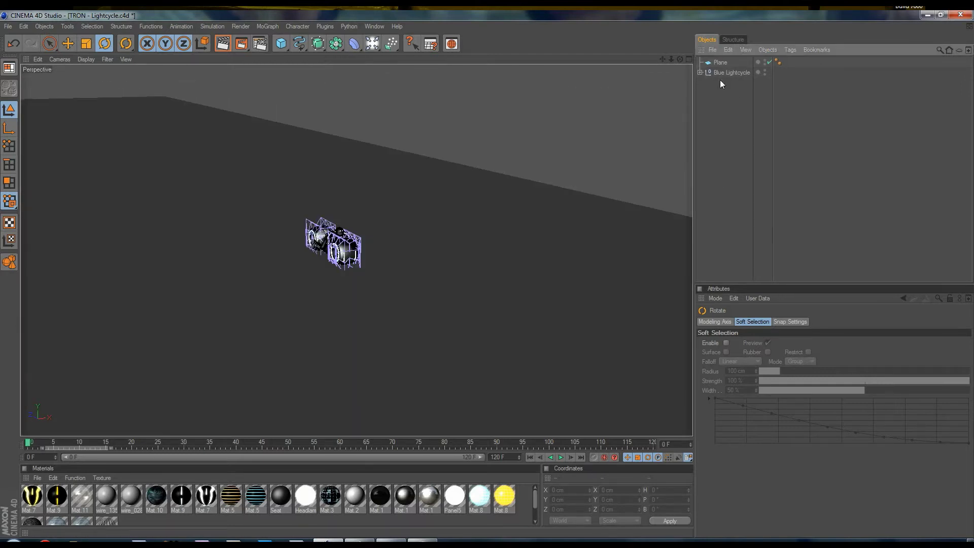
click(700, 72)
click(772, 83)
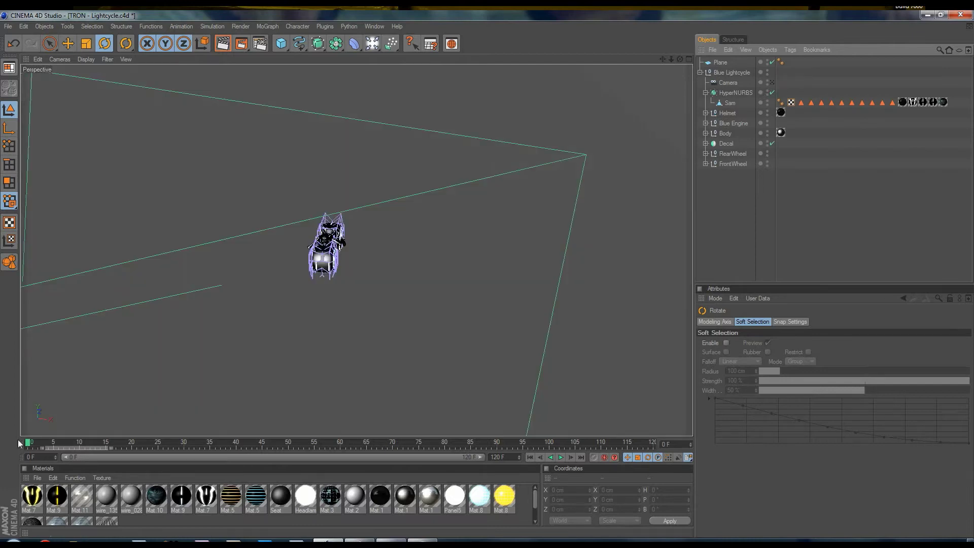
mouse_move(28, 445)
mouse_down()
mouse_move(79, 446)
mouse_move(28, 445)
mouse_up()
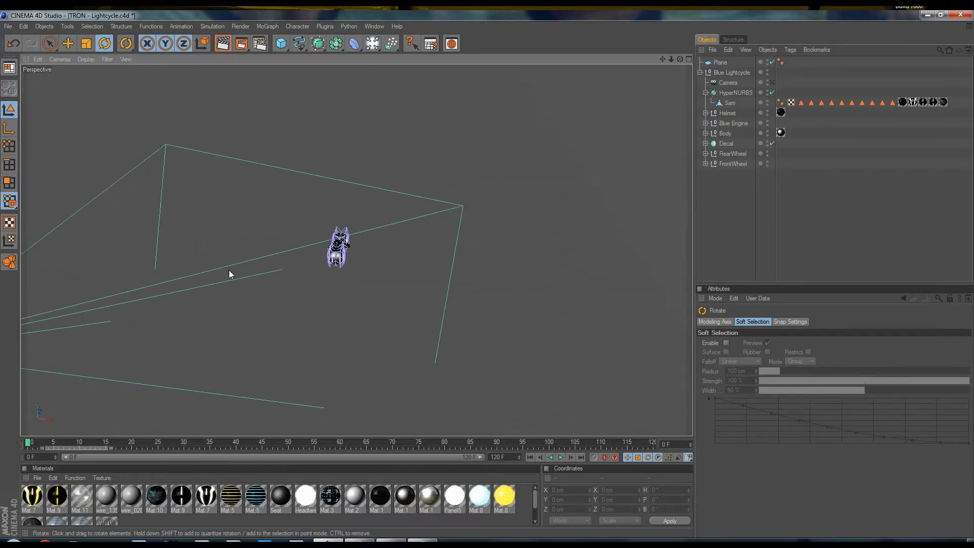
- Orbit out to see the camera frustum, scrub back to frame 0, collapse Blue Lightcycle, and show four viewports
alt+drag(229, 270, 487, 274)
drag(32, 445, 106, 444)
scroll(230, 321, down, 5)
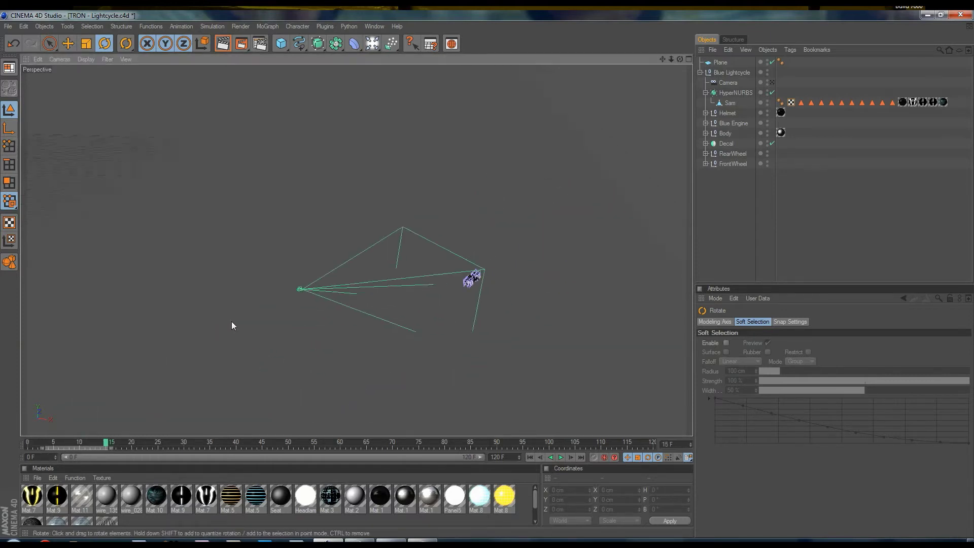
alt+drag(229, 320, 487, 279)
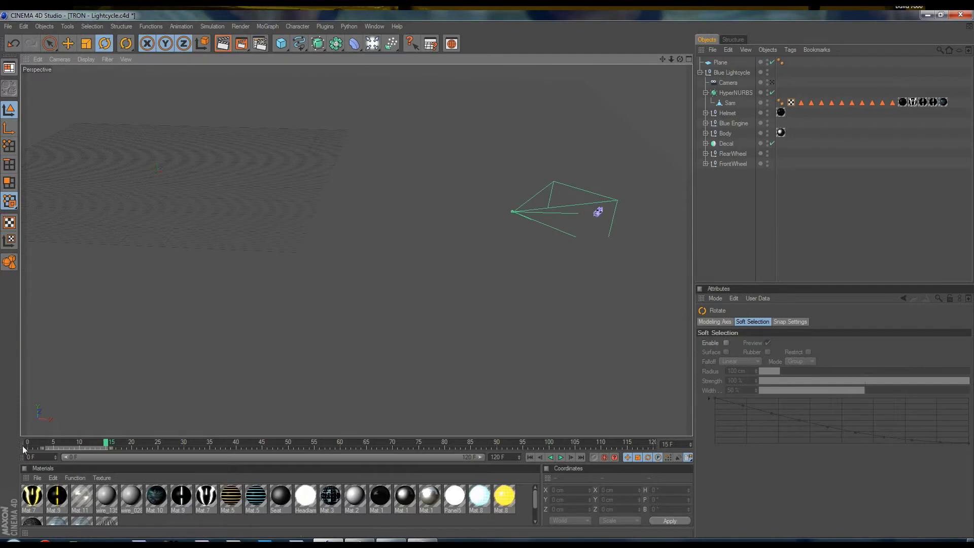
drag(22, 445, 506, 466)
click(529, 457)
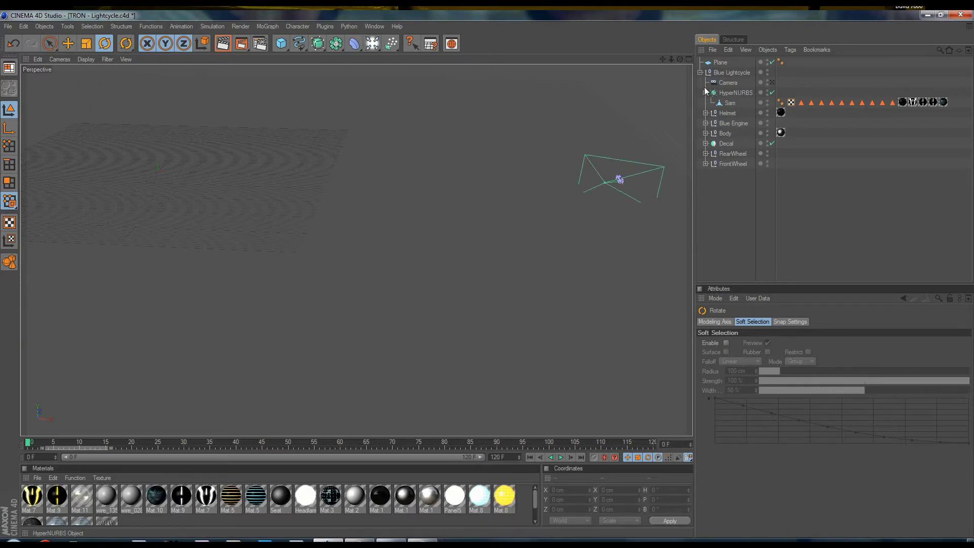
click(700, 73)
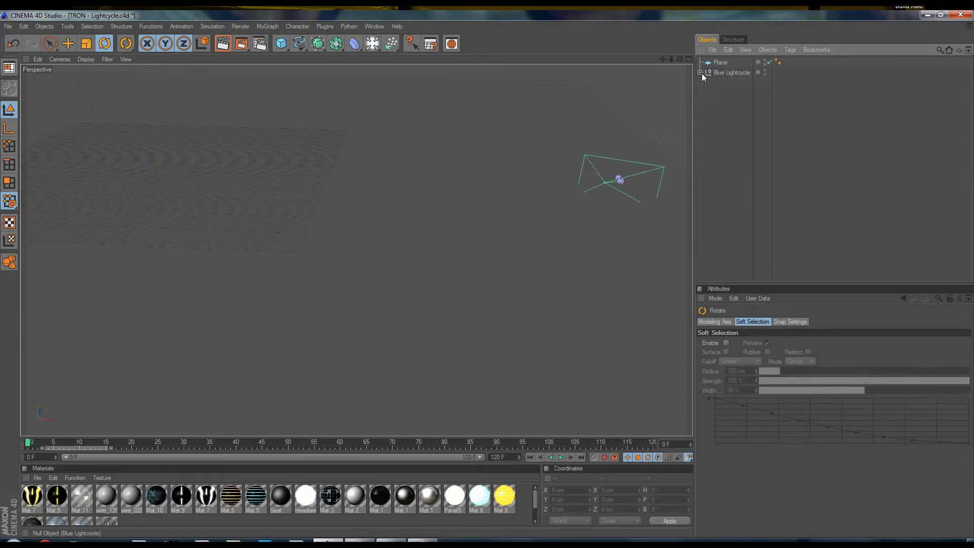
middle_click(571, 185)
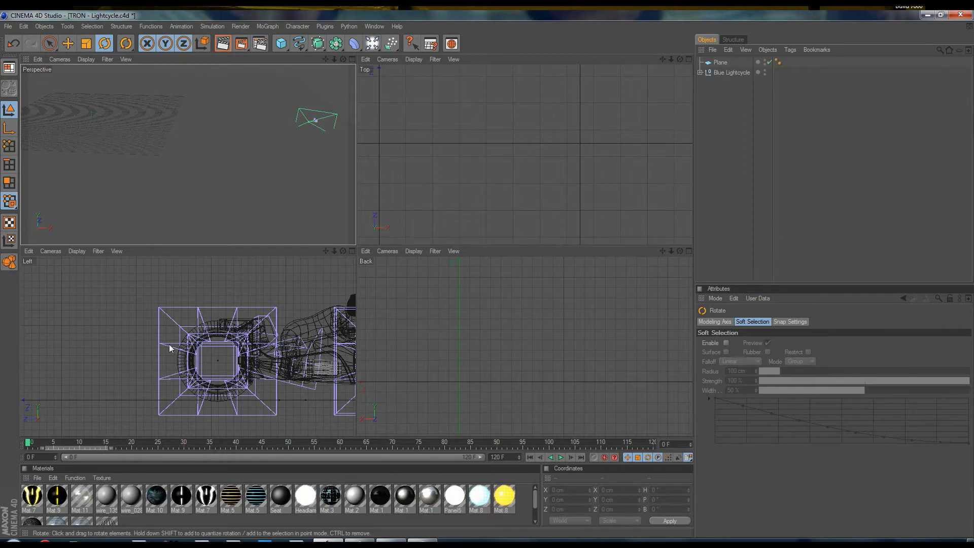
- Add a Cube and move it along X to the lightcycle, to X 12988.292 cm
middle_click(180, 359)
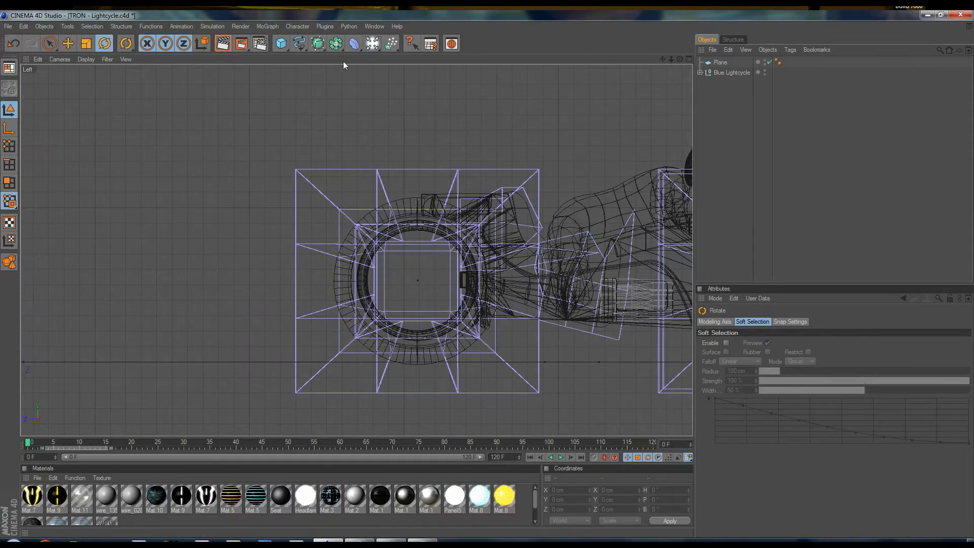
click(282, 44)
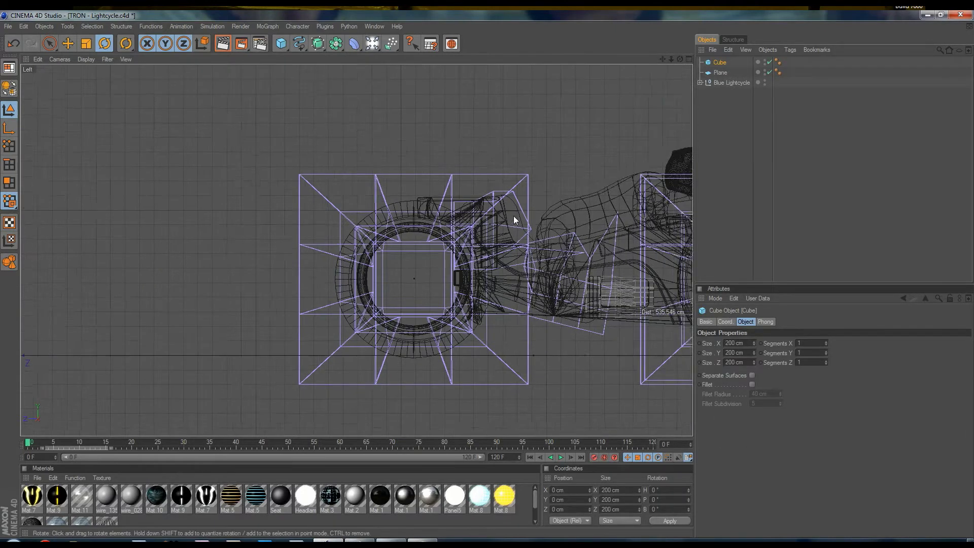
middle_click(480, 216)
click(68, 43)
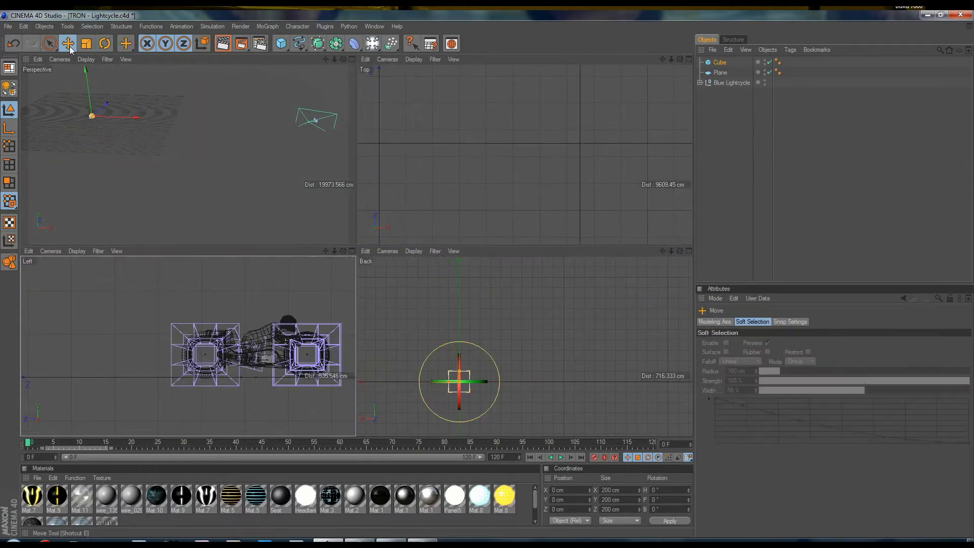
drag(112, 115, 171, 116)
drag(397, 253, 120, 115)
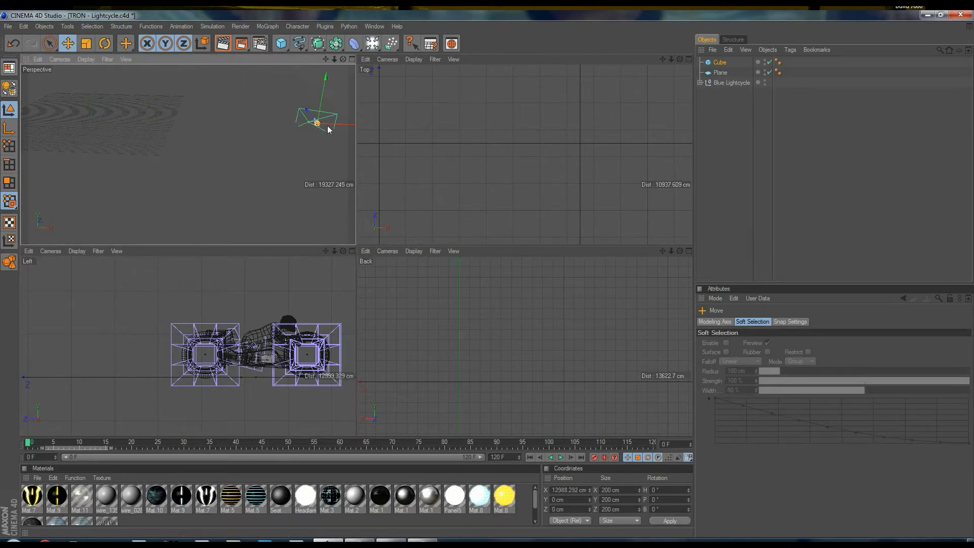
middle_click(308, 123)
middle_click(425, 141)
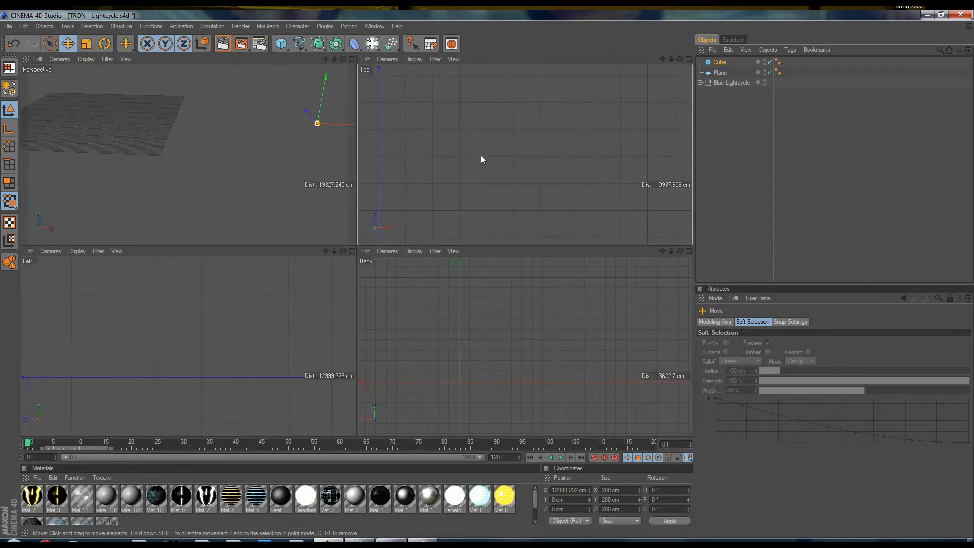
middle_click(482, 158)
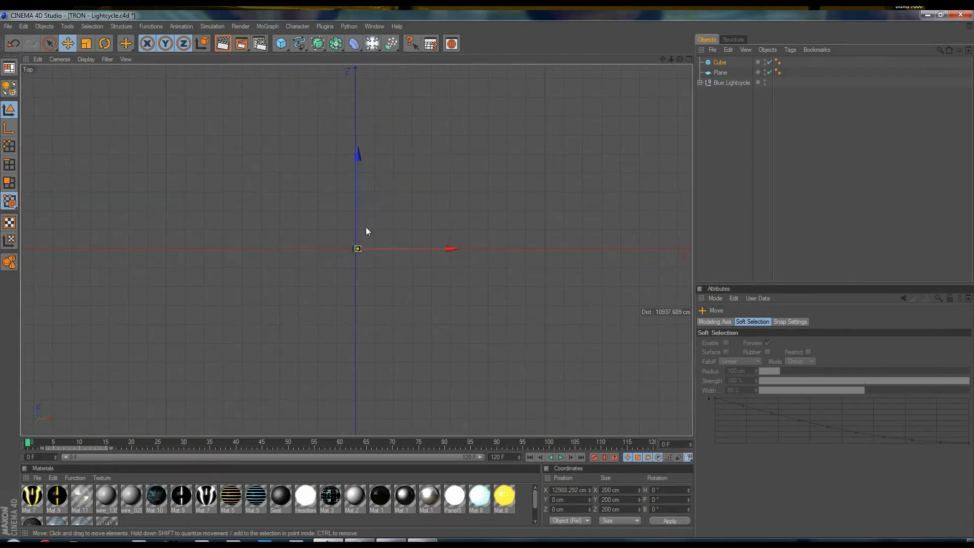
- Set the cube's Size X, Y and Z to 5 cm and raise it along Z to 165.354 cm
scroll(365, 228, up, 5)
scroll(365, 229, down, 6)
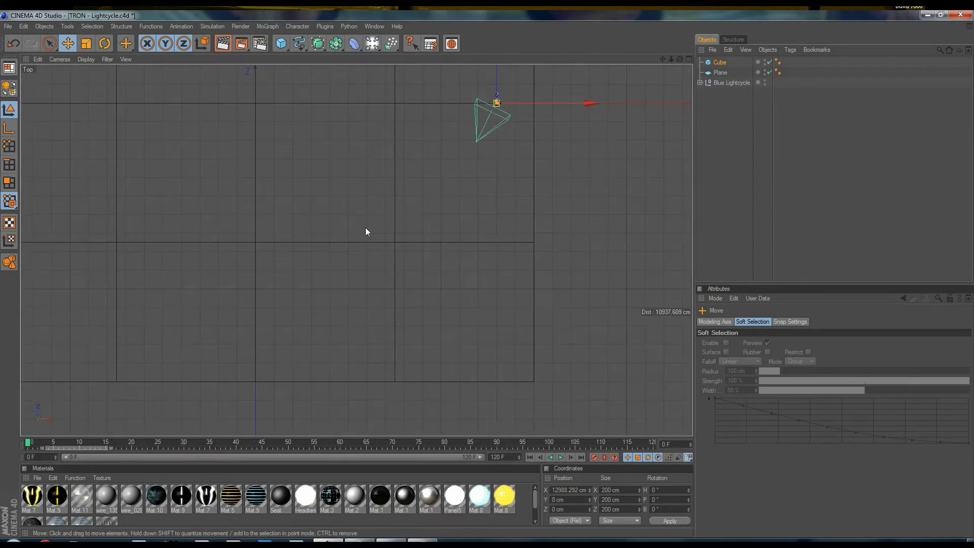
scroll(463, 122, down, 2)
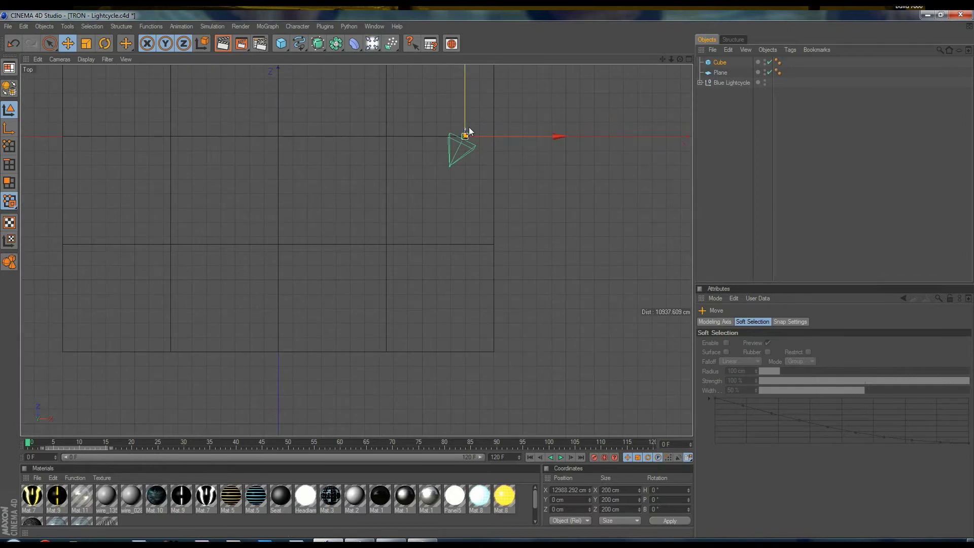
scroll(468, 127, up, 6)
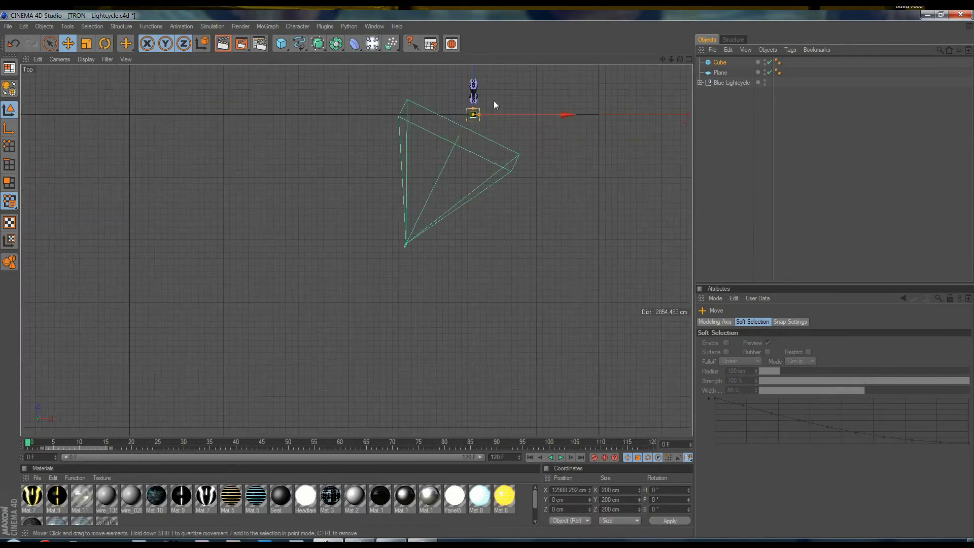
scroll(487, 276, down, 2)
scroll(411, 144, up, 4)
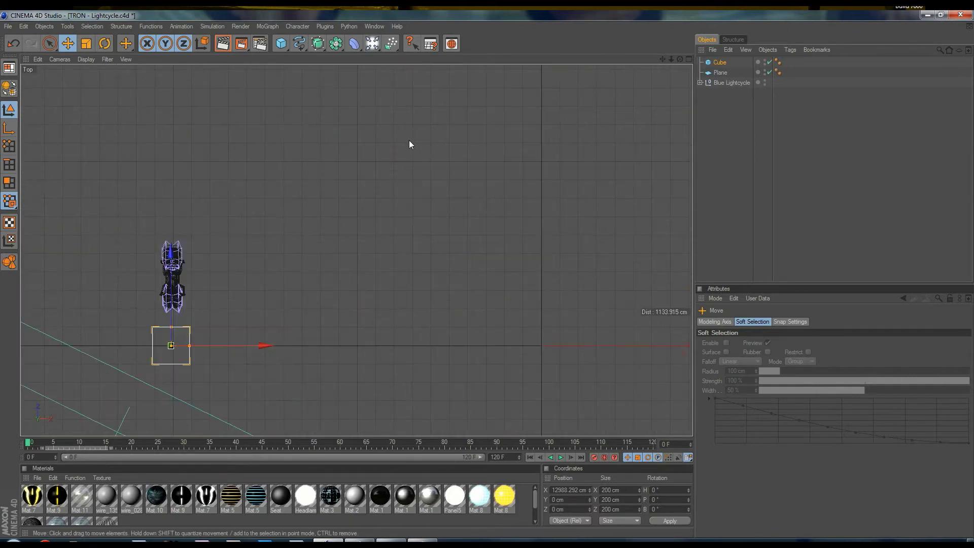
scroll(487, 276, up, 5)
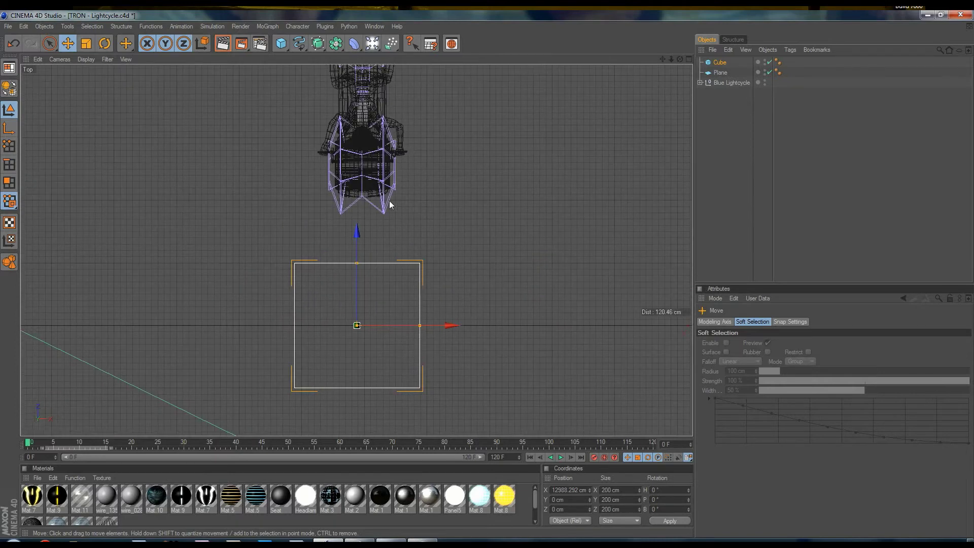
click(721, 62)
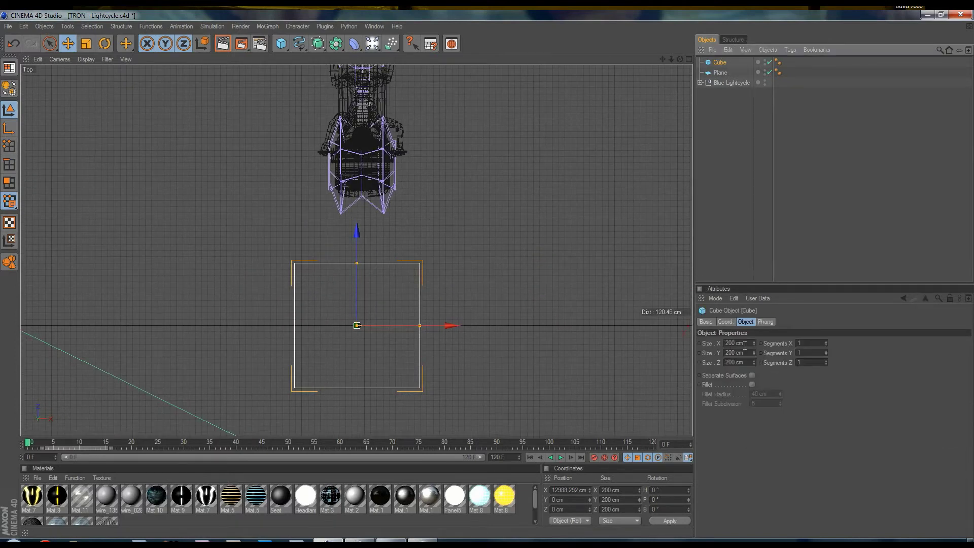
text(5)
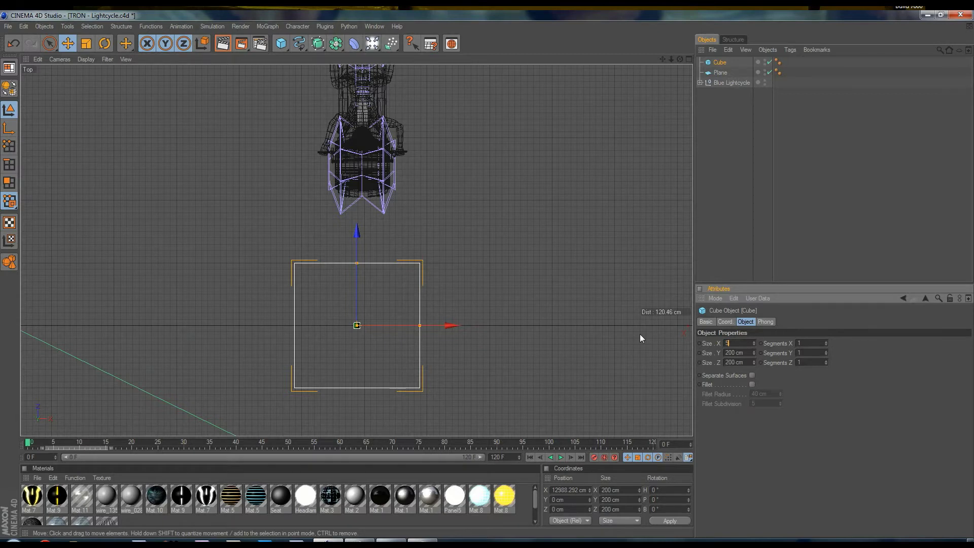
key(Tab)
text(5)
key(Tab)
text(5)
key(Tab)
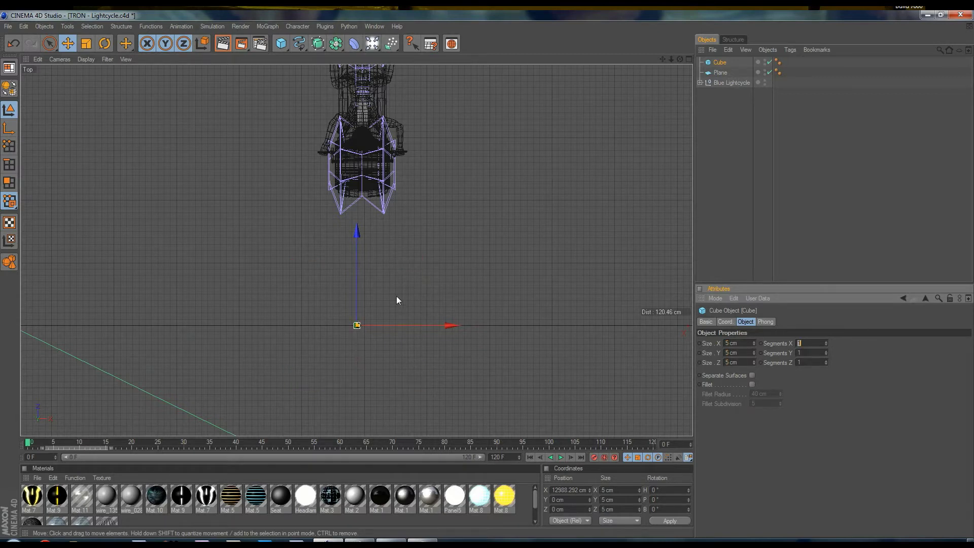
drag(357, 270, 487, 276)
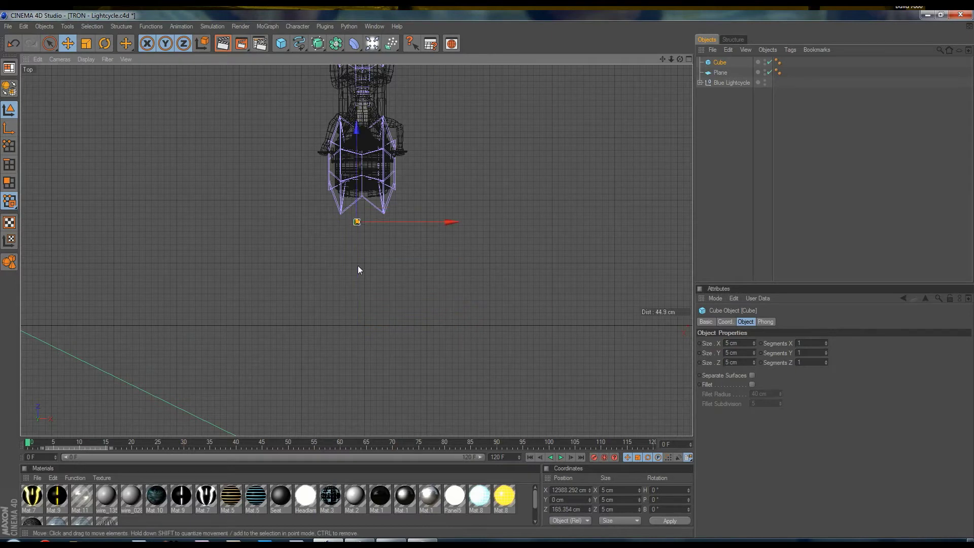
- Move the cube along Z, X and Y to the rear wheel: X 12996.553, Y 16.98, Z 524.89 cm
scroll(355, 262, up, 3)
alt+middle_drag(354, 259, 351, 151)
mouse_move(355, 322)
mouse_down()
mouse_move(489, 255)
mouse_move(356, 329)
mouse_up()
alt+middle_drag(360, 163, 362, 138)
drag(353, 354, 376, 355)
drag(433, 142, 488, 278)
middle_click(399, 168)
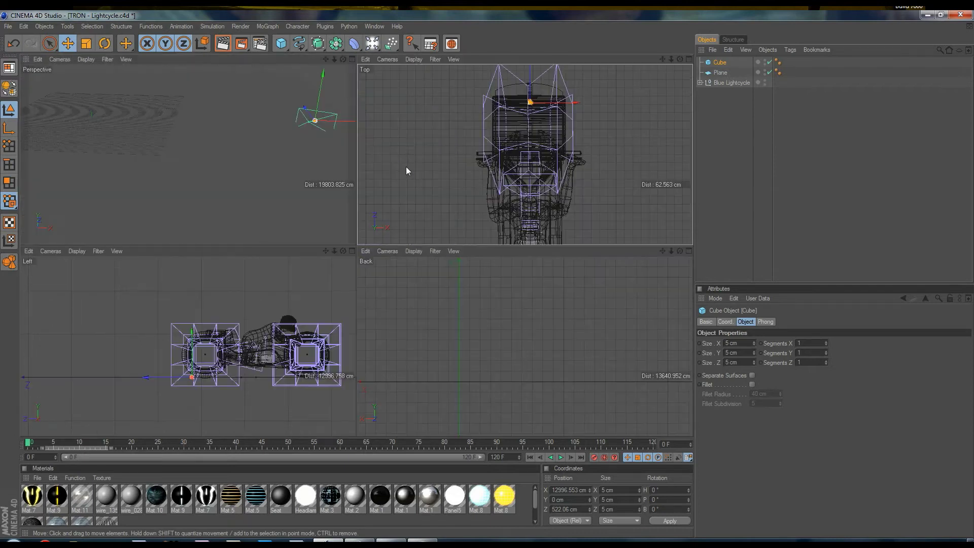
middle_click(177, 364)
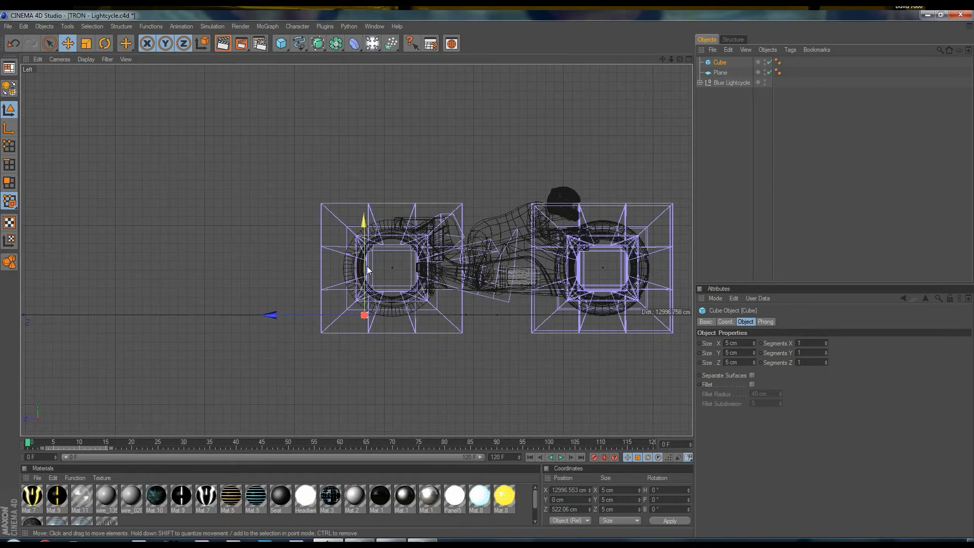
mouse_move(366, 266)
mouse_down()
mouse_move(488, 277)
mouse_move(398, 271)
mouse_move(365, 257)
mouse_up()
drag(338, 299, 332, 299)
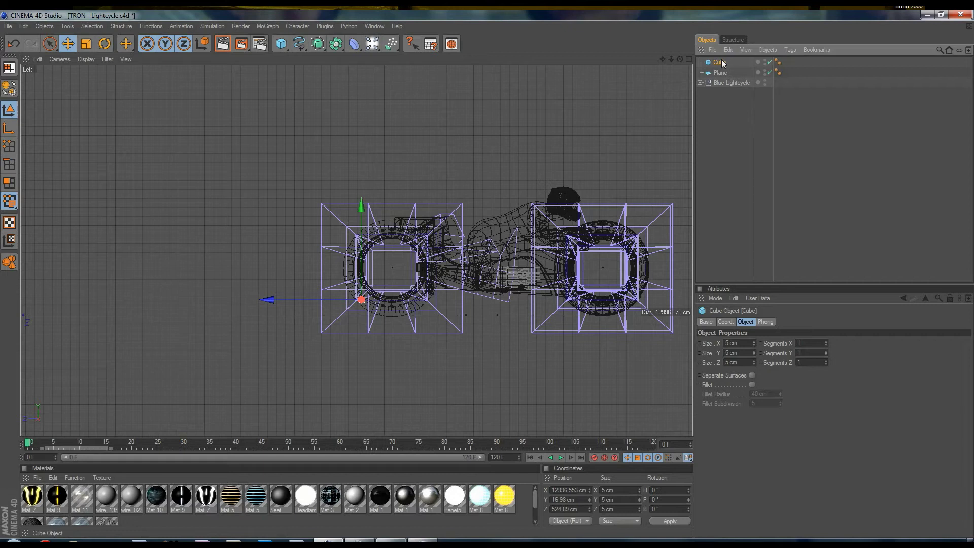
- Duplicate the cube, name the two Trail_Bottom and Trail_Top, and raise Trail_Top to Y 88.294 cm
key(ctrl+c)
key(ctrl+v)
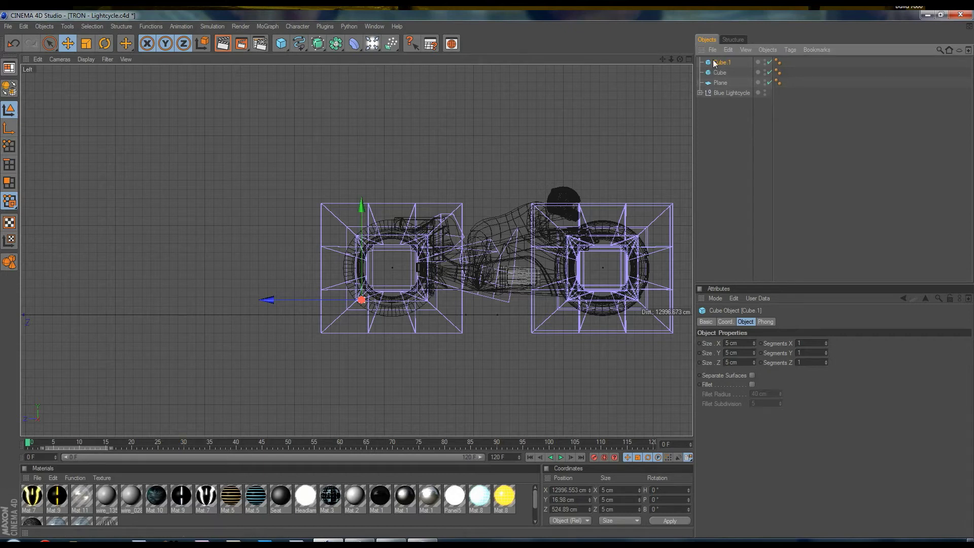
click(720, 73)
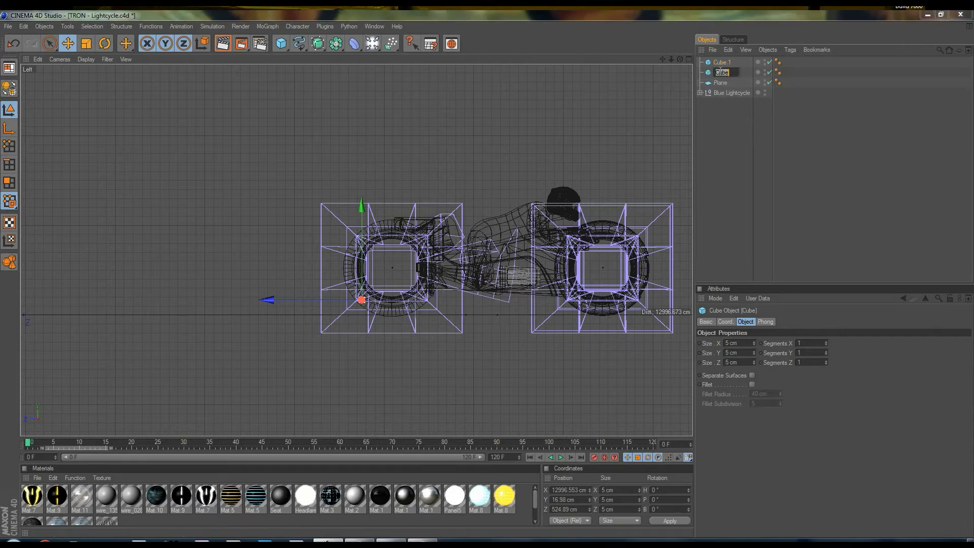
double_click(721, 73)
text(Tir)
text(l_Bottom)
key(Return)
double_click(724, 62)
text(Trail)
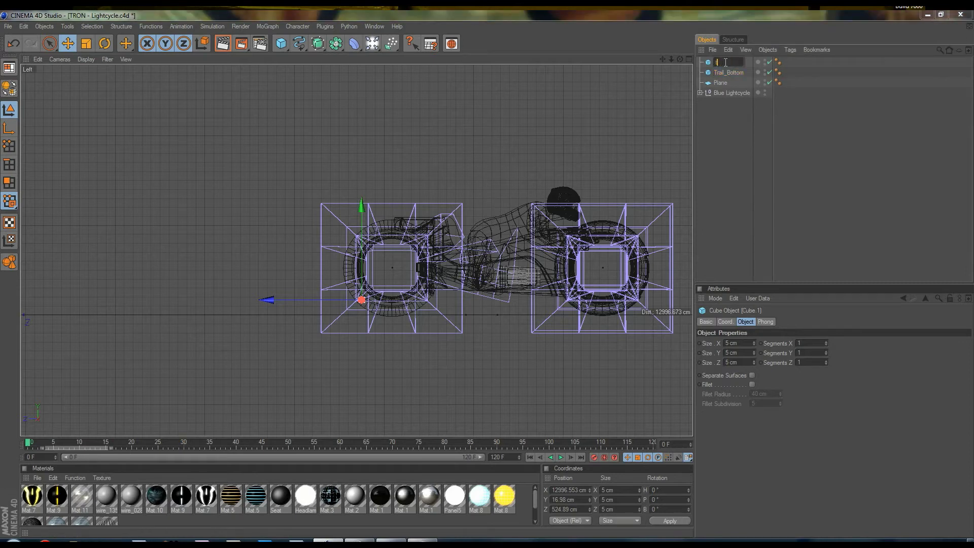
text(_Top)
key(Return)
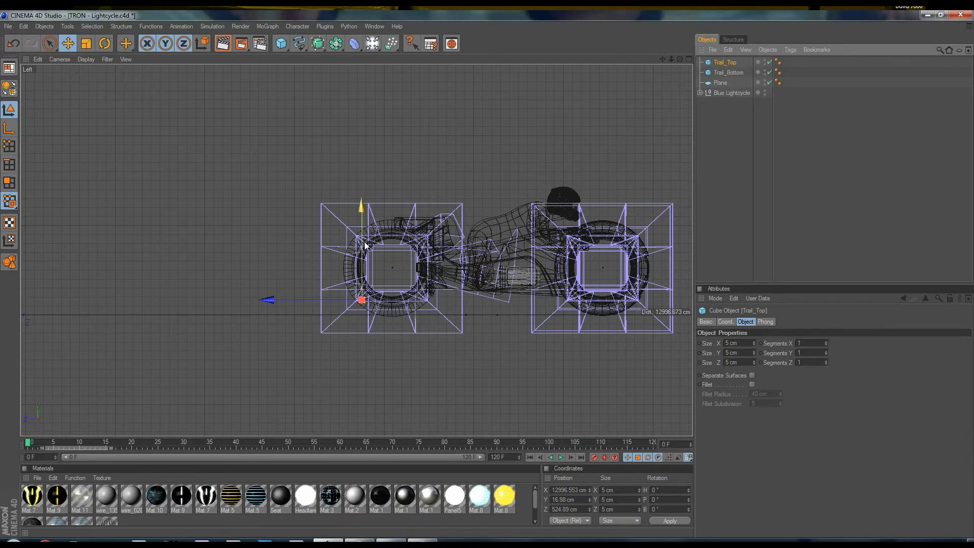
drag(364, 245, 365, 181)
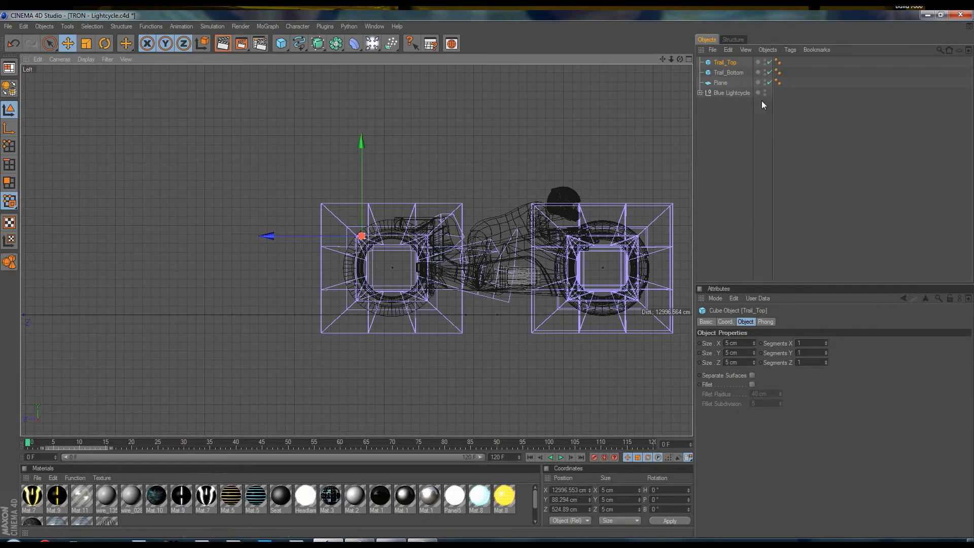
- Make Trail_Top and Trail_Bottom children of the Blue Lightcycle group
click(720, 71)
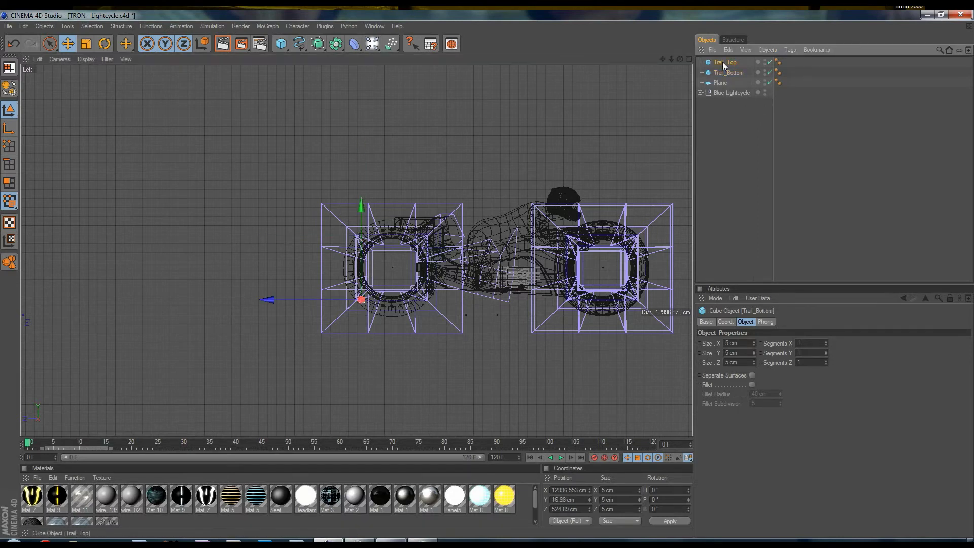
click(722, 62)
click(723, 72)
ctrl+click(724, 63)
drag(726, 77, 727, 96)
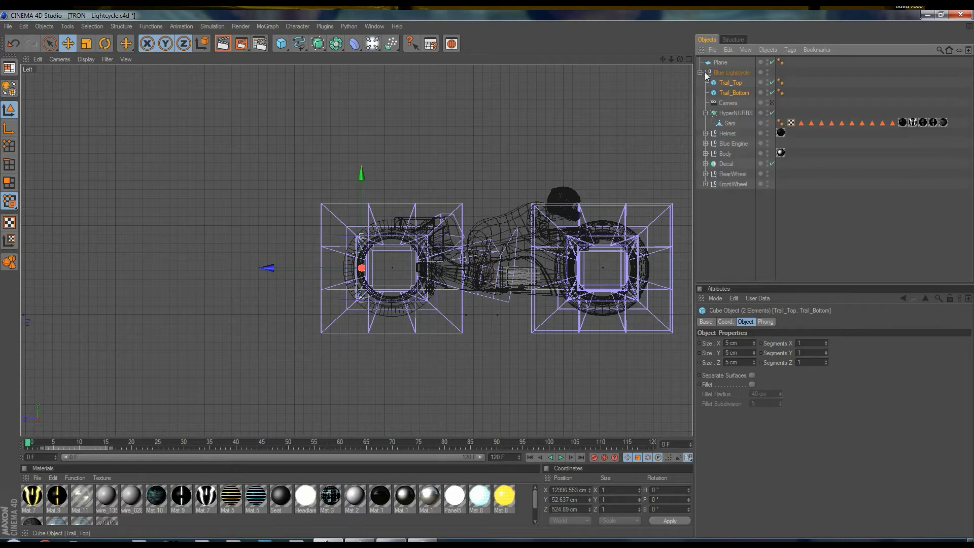
click(727, 72)
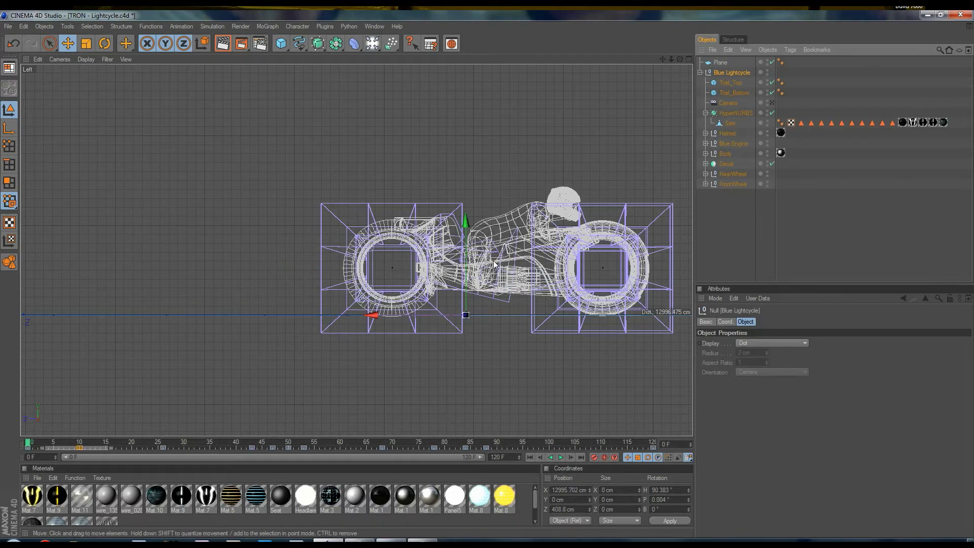
- Scrub to frame 2 to confirm both trail cubes follow the bike, then return to frame 0 and deselect
drag(29, 444, 38, 446)
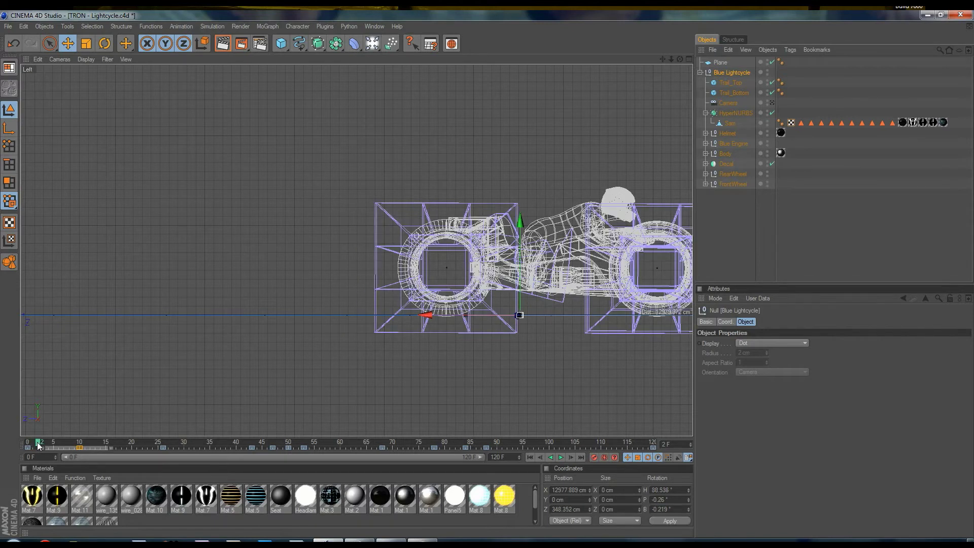
click(732, 92)
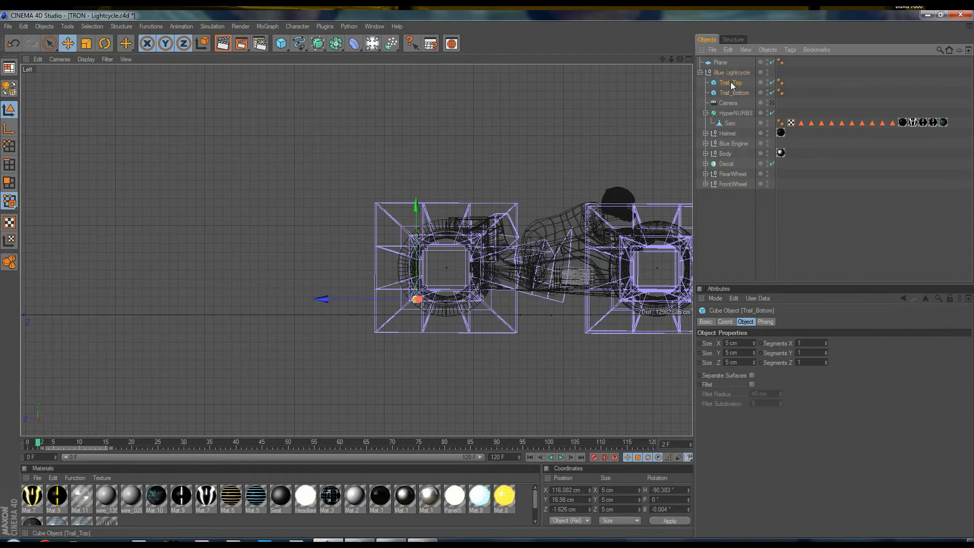
click(732, 84)
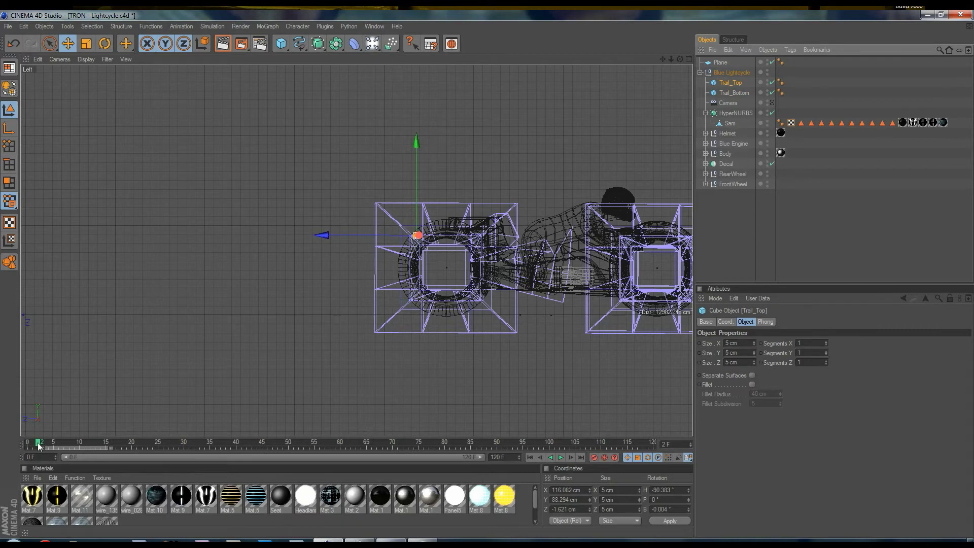
drag(38, 445, 35, 446)
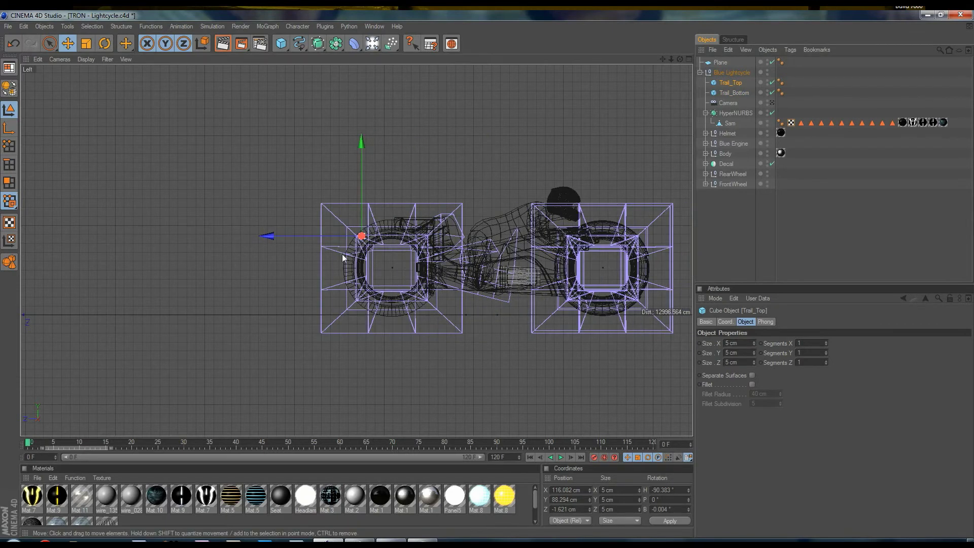
click(699, 72)
click(709, 145)
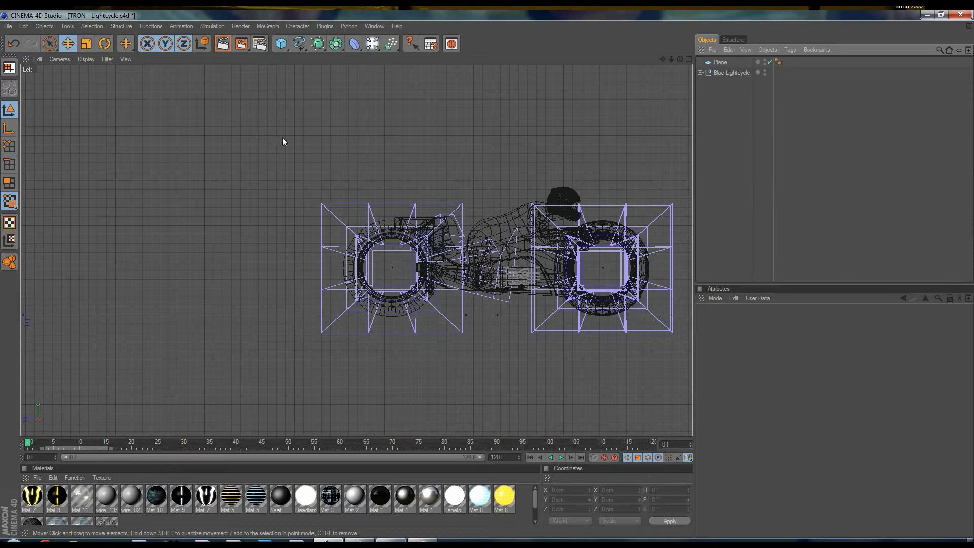
- Add a Rectangle spline and move it along X and Z to the lightcycle's rear wheel
click(299, 44)
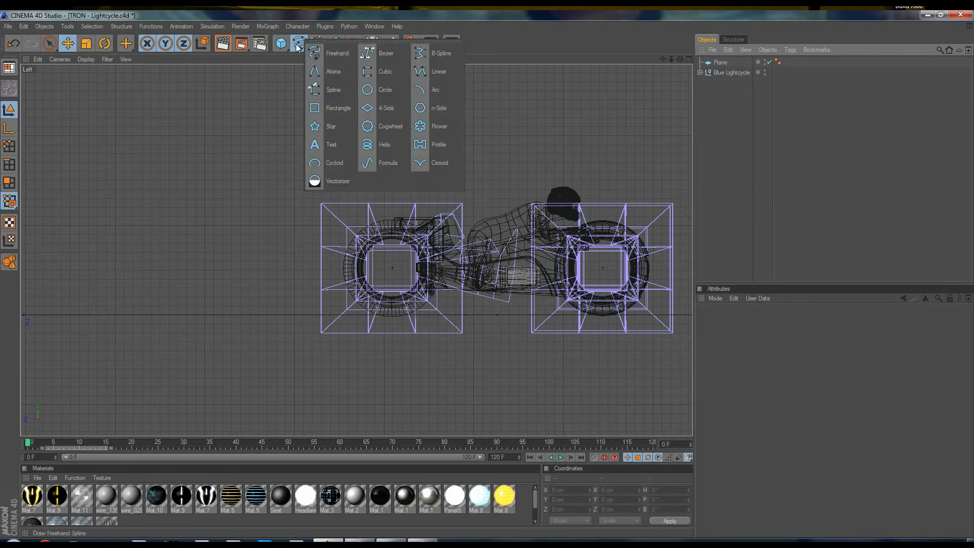
click(339, 108)
middle_click(312, 177)
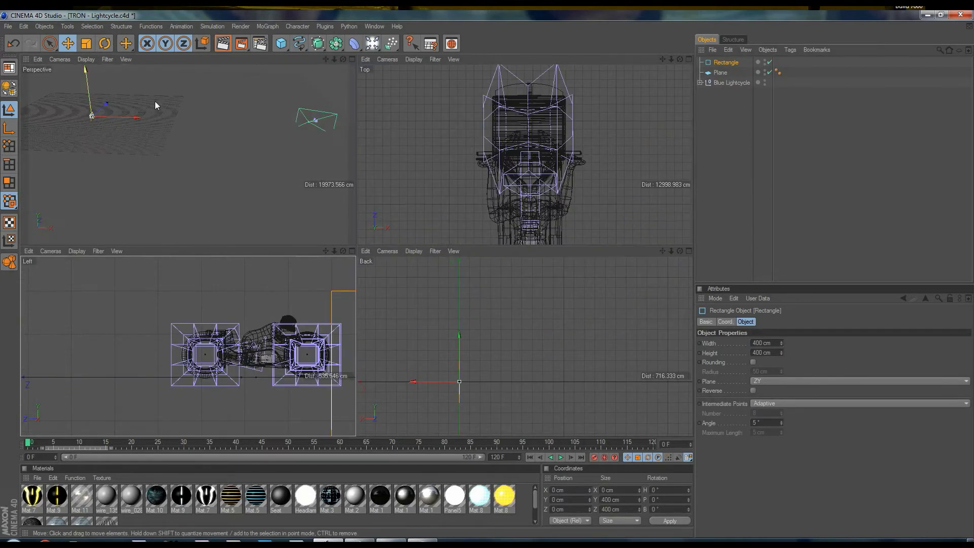
drag(129, 117, 355, 244)
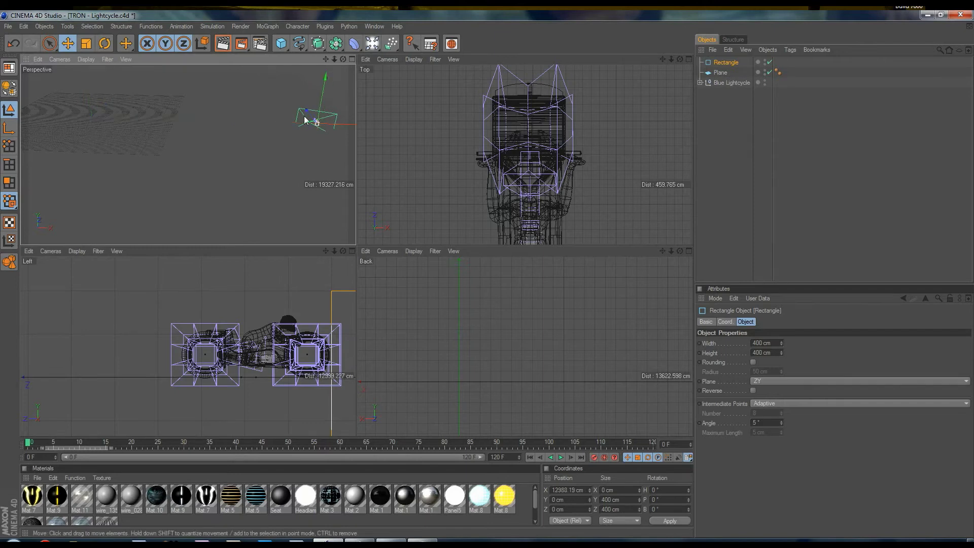
drag(306, 120, 357, 248)
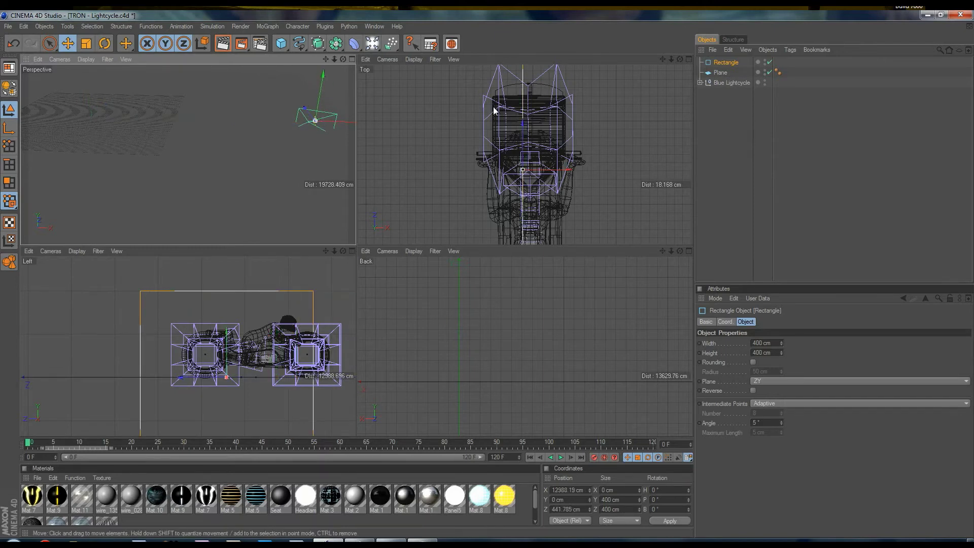
- Make the rectangle 3 cm wide and 122 cm tall, standing on the rear wheel
click(773, 343)
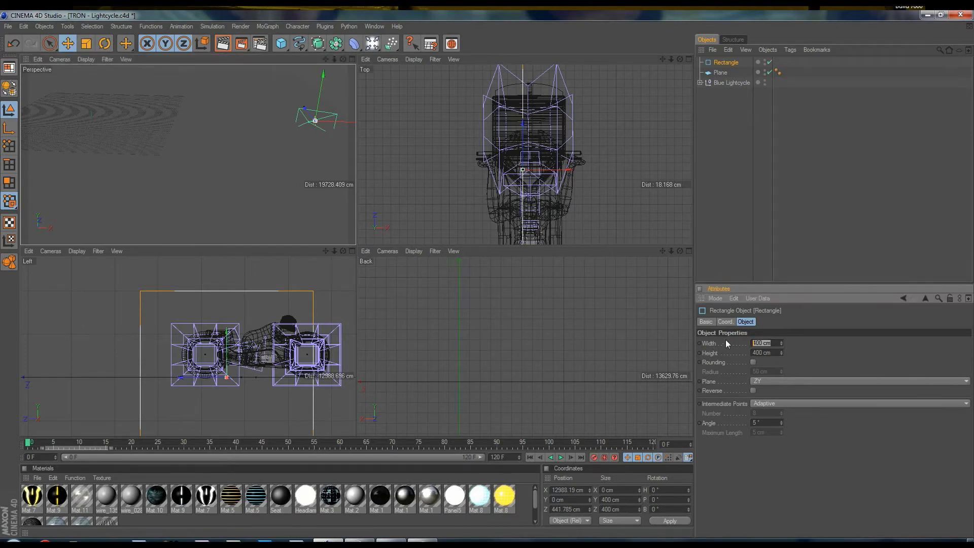
text(3)
key(Tab)
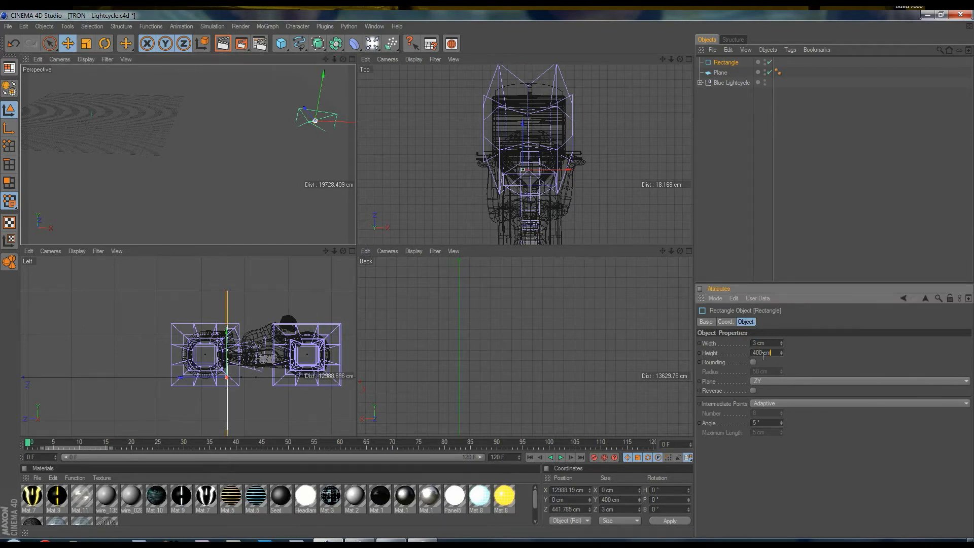
key(ctrl+a)
drag(780, 351, 780, 351)
drag(227, 337, 356, 275)
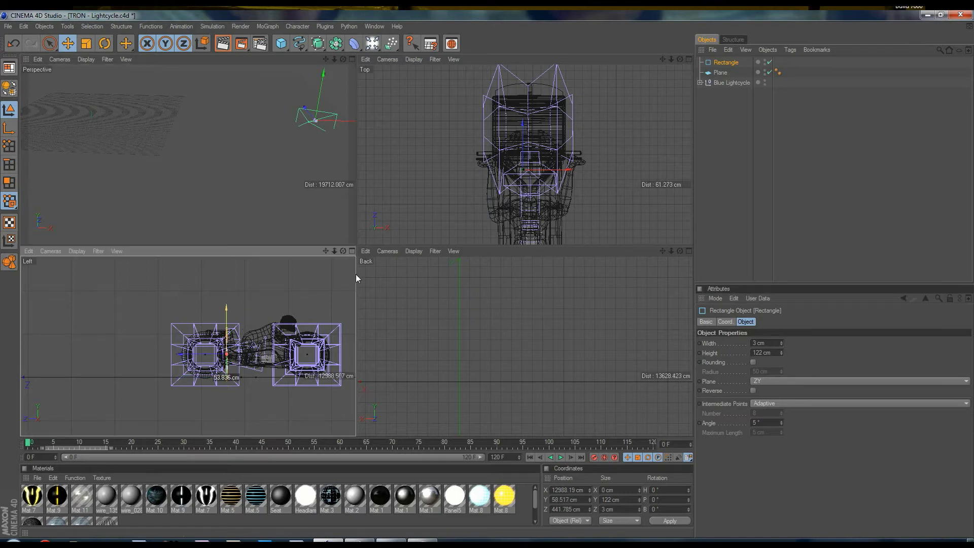
drag(234, 355, 200, 357)
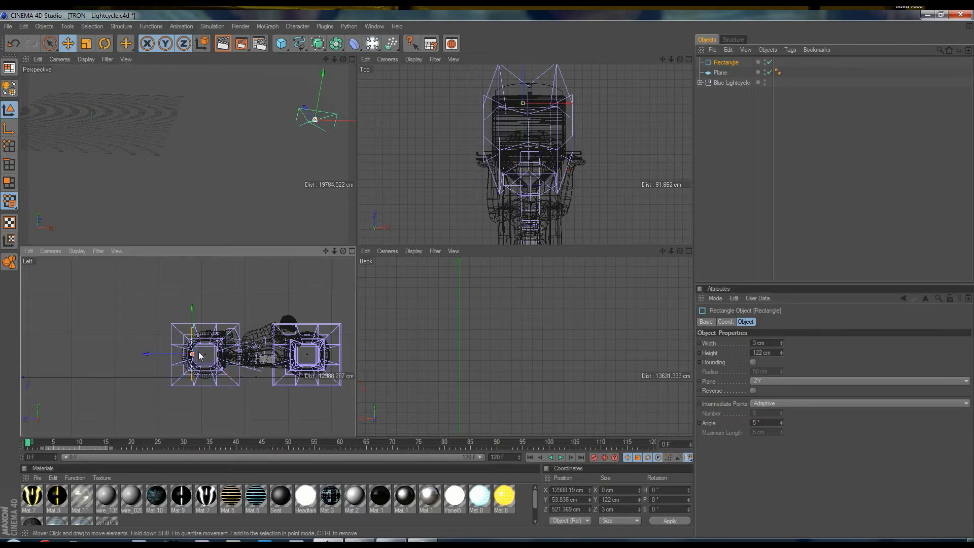
middle_click(327, 272)
- Shrink the rectangle's height, nudge it down, then set its Height to 75 cm
scroll(328, 269, up, 6)
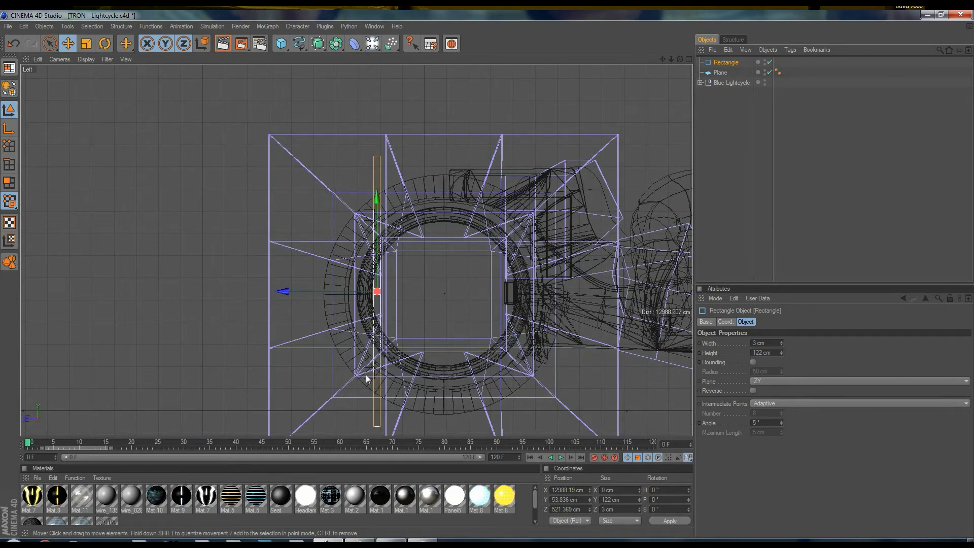
drag(780, 352, 781, 352)
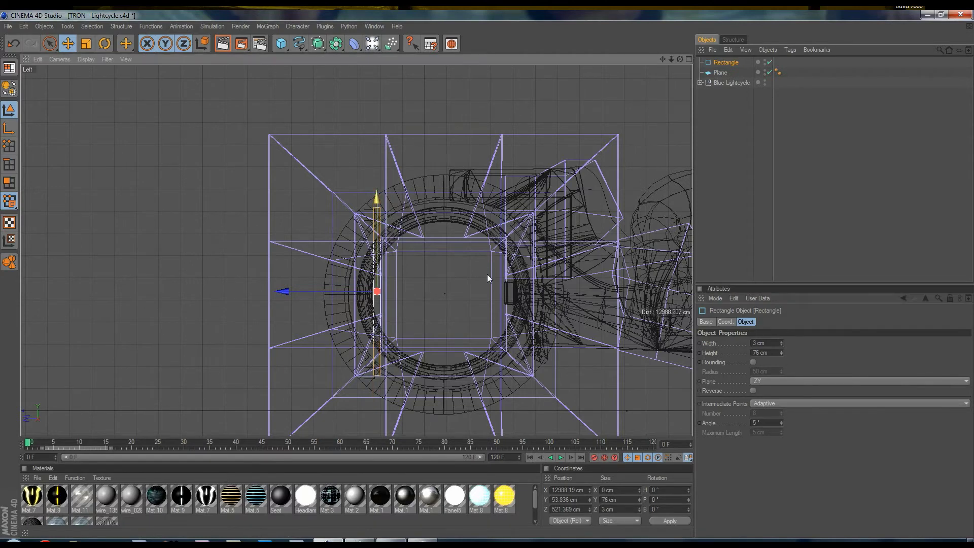
drag(487, 275, 487, 274)
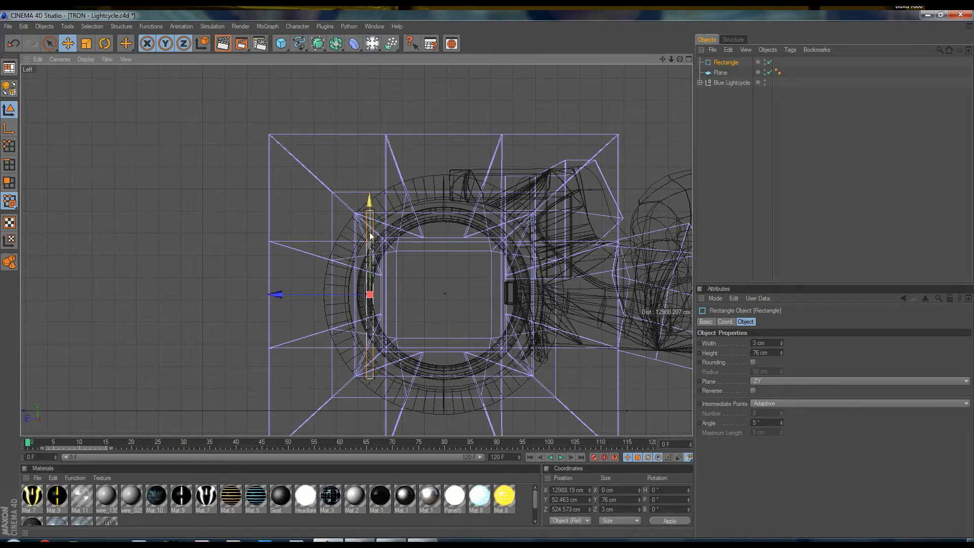
click(761, 353)
text(75)
key(Return)
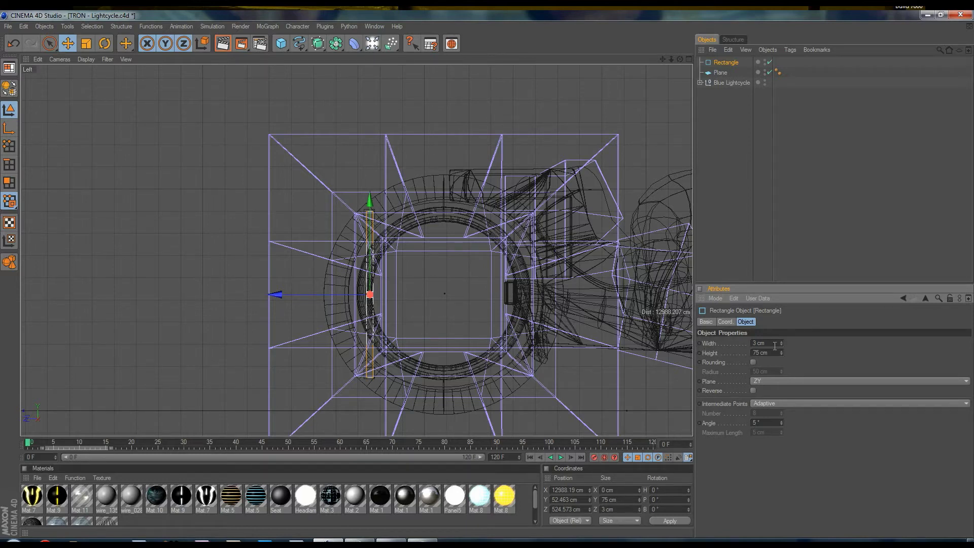
- Set the rectangle to Width 75 cm and Height 3 cm, then deselect it
click(759, 342)
text(75)
key(Return)
click(772, 354)
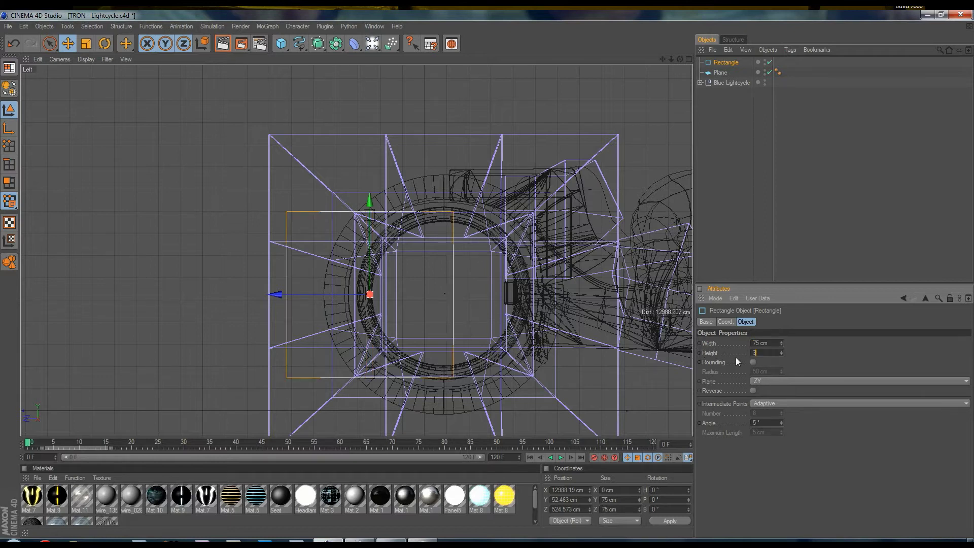
text(3)
key(Return)
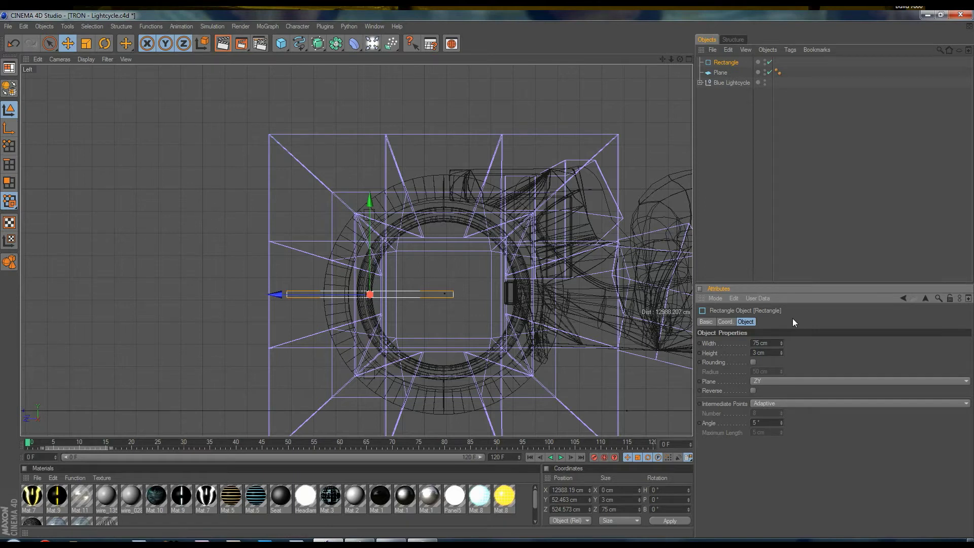
click(713, 107)
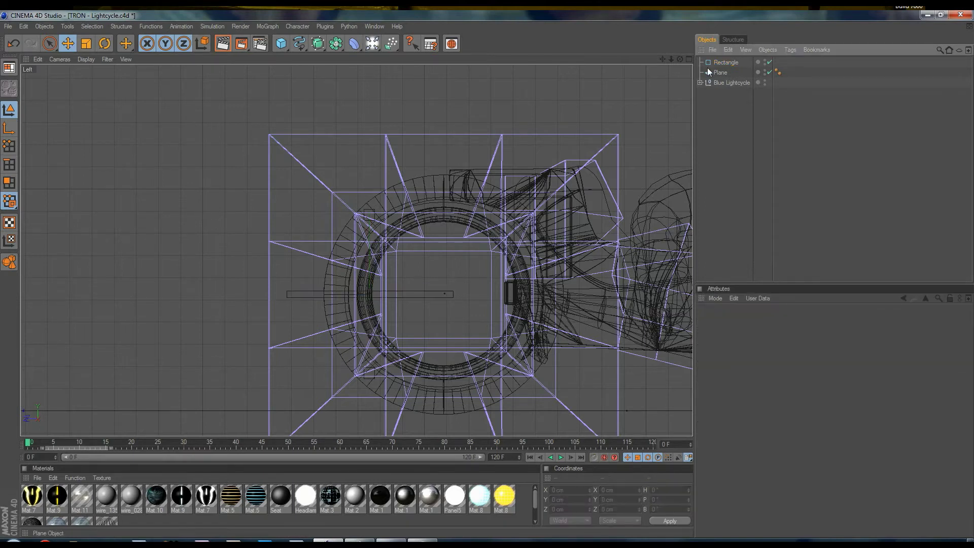
- Add a Sweep NURBS and nest the Rectangle spline inside it as the profile
click(725, 63)
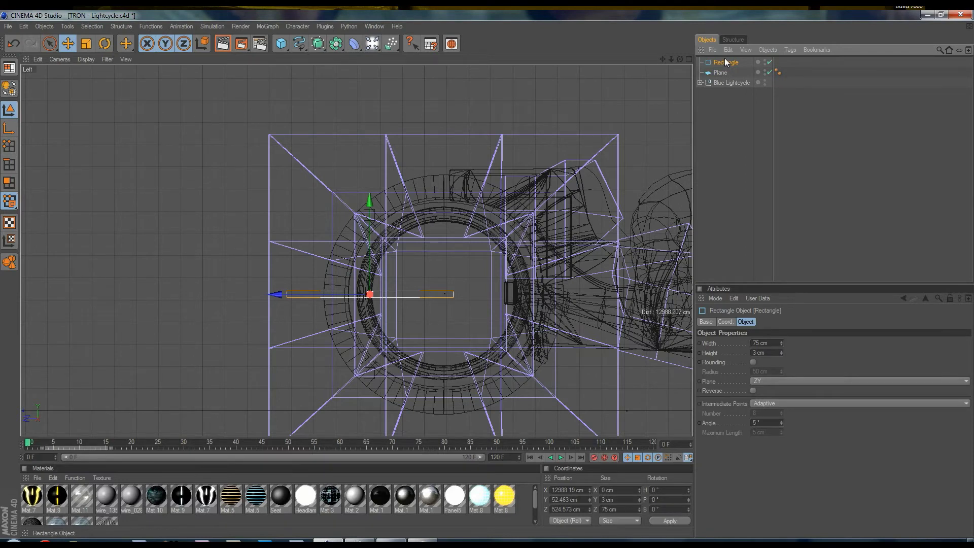
click(334, 44)
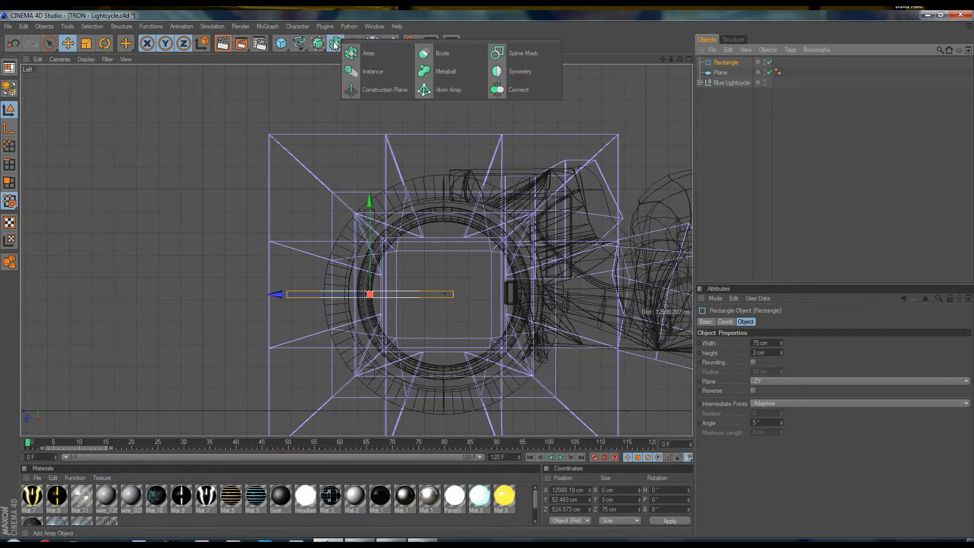
click(317, 44)
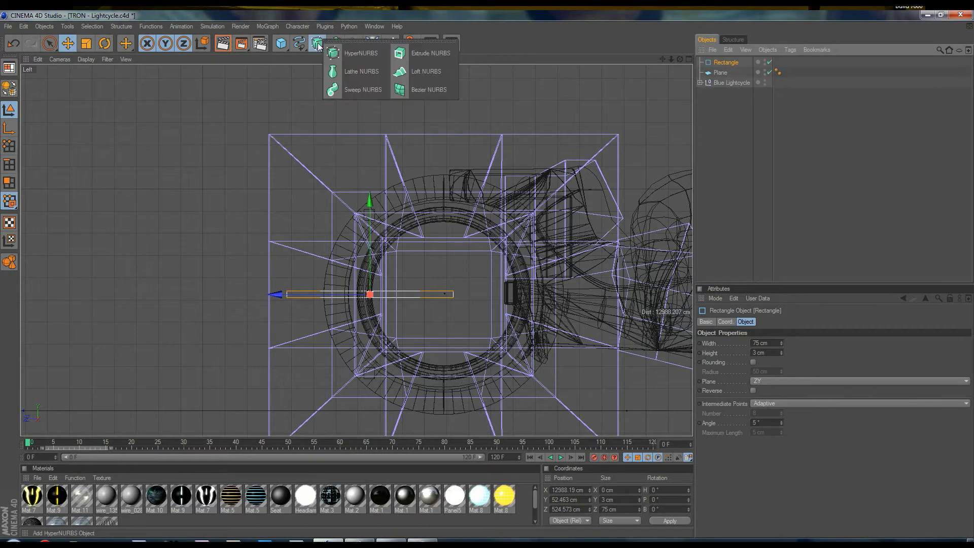
click(339, 90)
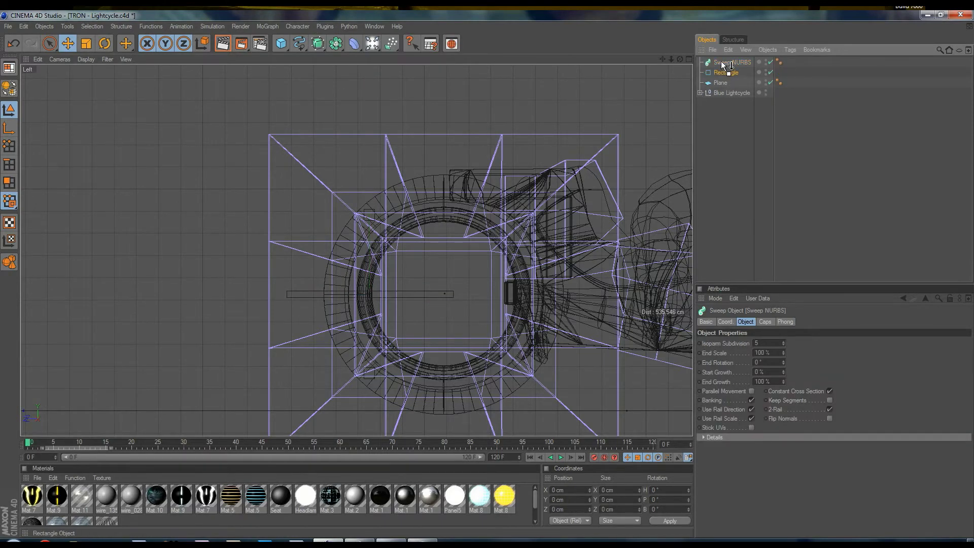
drag(722, 61, 723, 62)
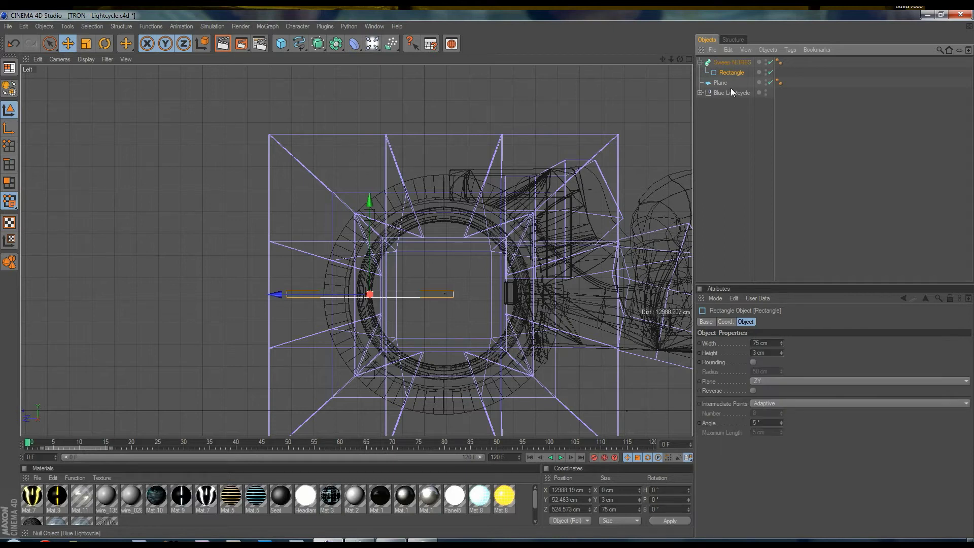
click(267, 27)
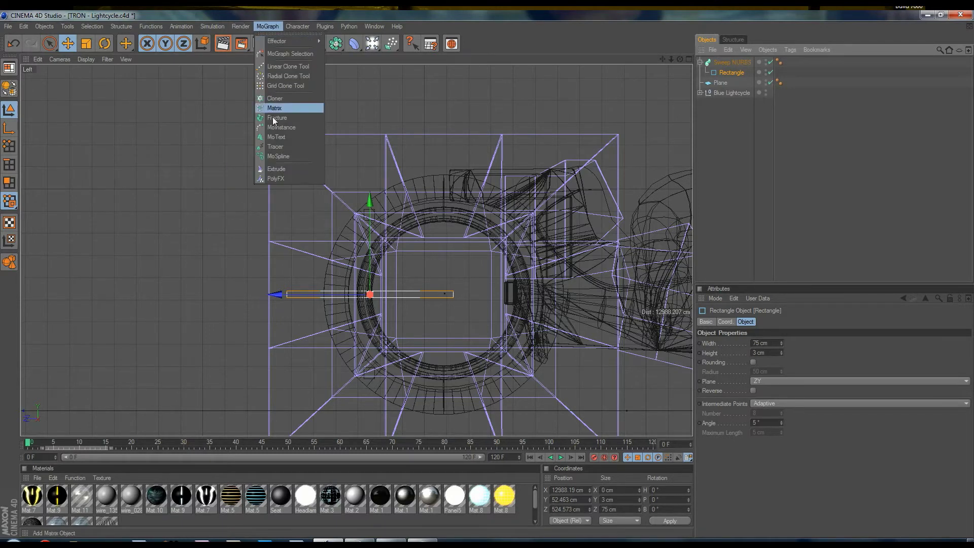
- Add two MoGraph Tracer objects to the scene
click(275, 147)
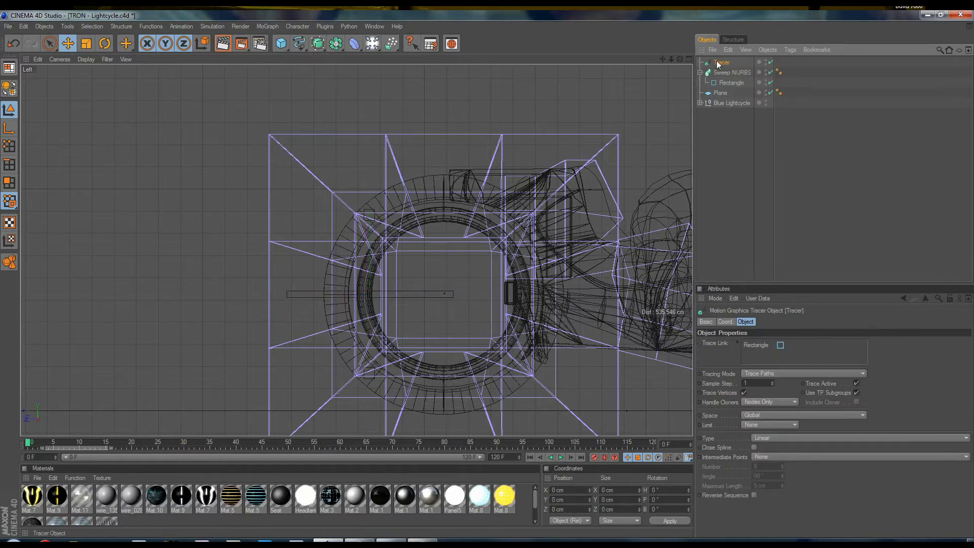
click(263, 23)
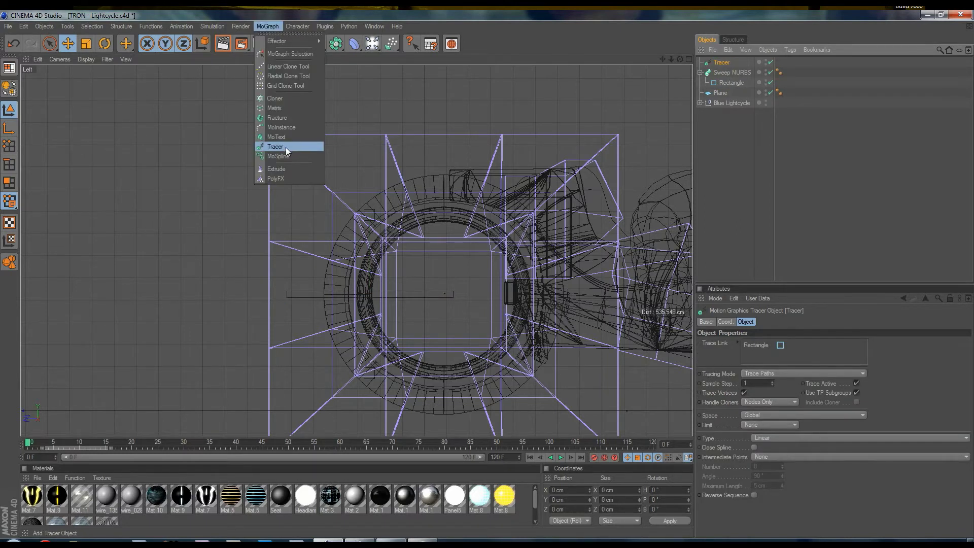
click(285, 147)
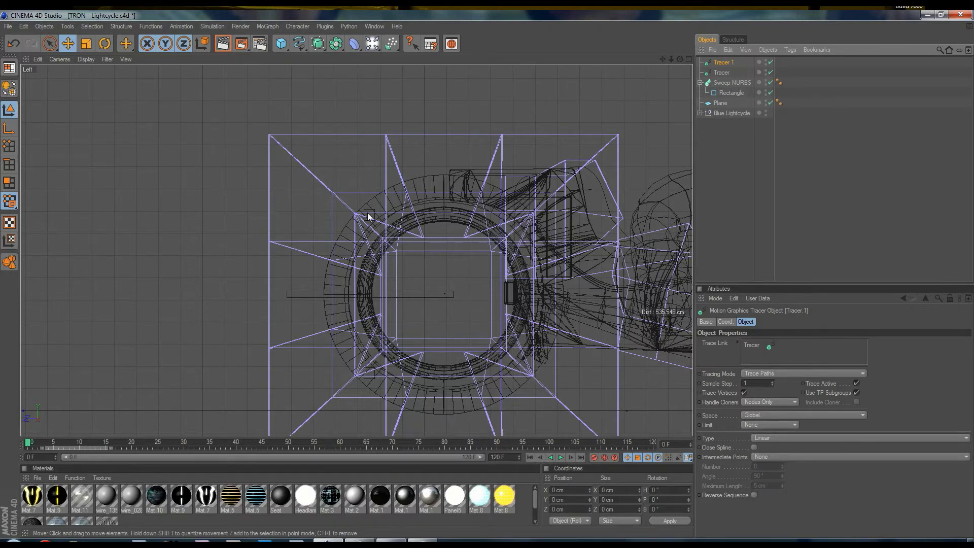
- Rename the tracers Bottom_Trace and Top_Trace and move them into Sweep NURBS
click(722, 73)
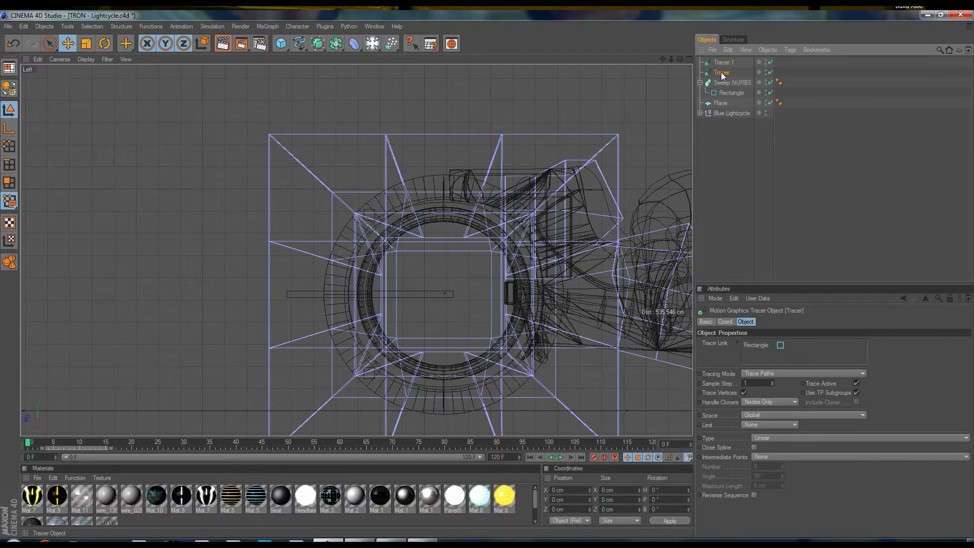
double_click(721, 74)
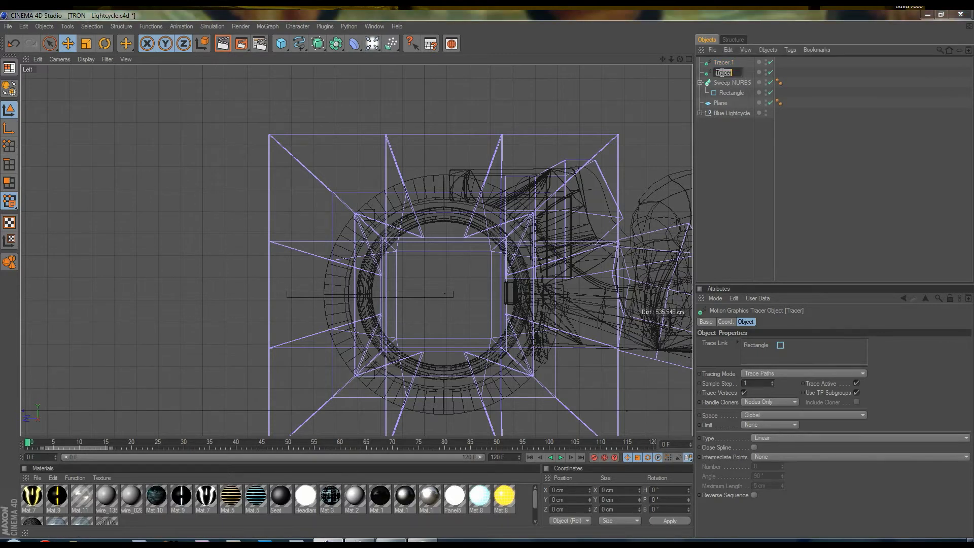
text(Bottom)
text(_Trace)
key(Return)
click(720, 63)
double_click(720, 63)
text(Top)
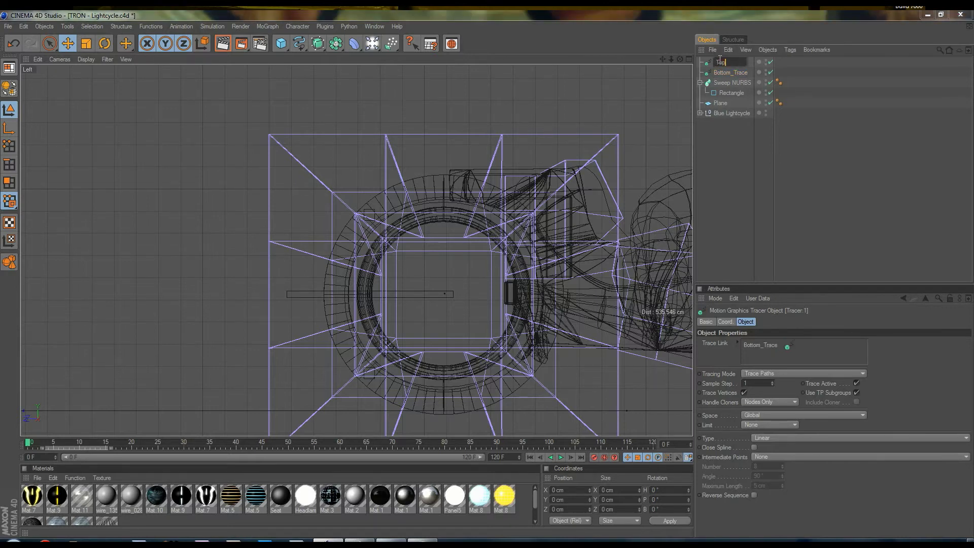
text(_Trace)
key(Return)
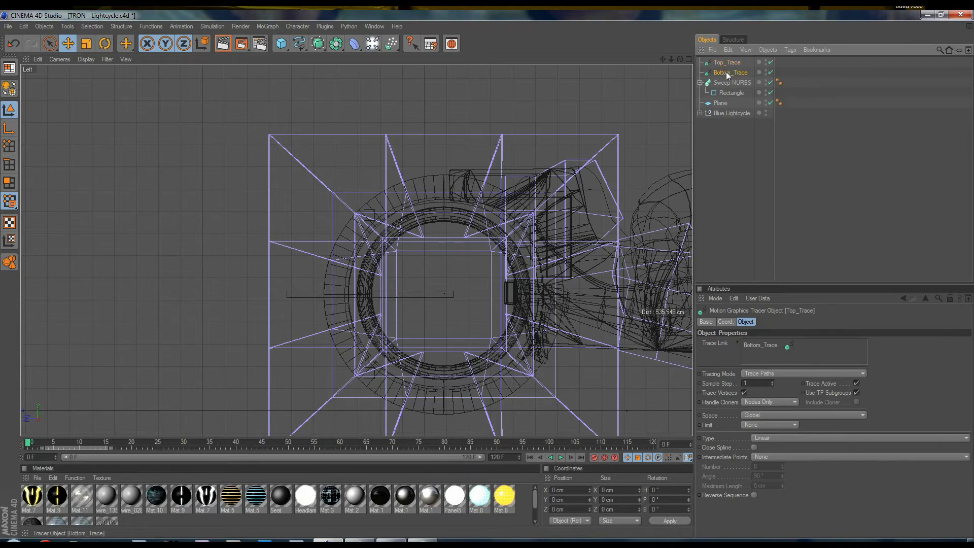
mouse_move(726, 72)
mouse_down()
mouse_move(726, 92)
mouse_move(732, 74)
mouse_up()
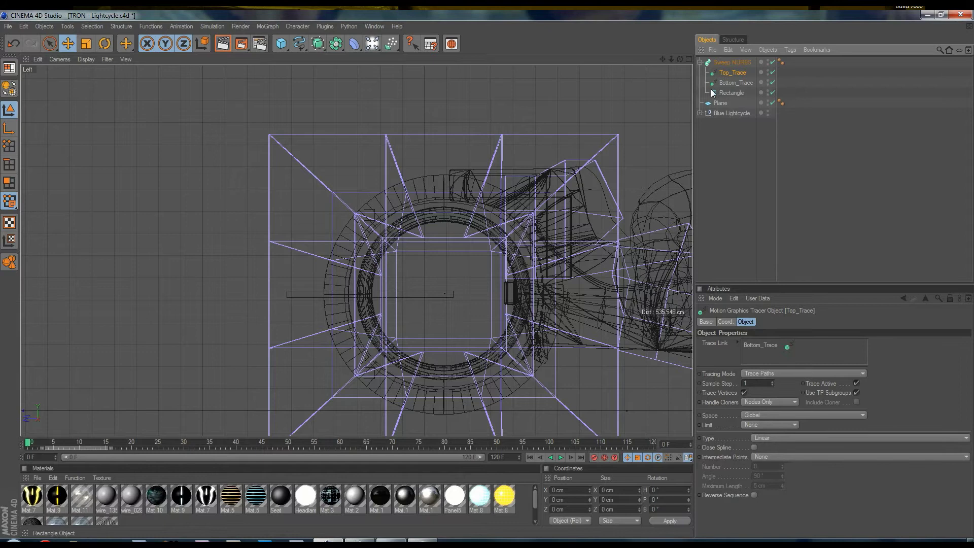
- Reorder Sweep NURBS's children to Rectangle, Bottom_Trace, then Top_Trace
click(734, 93)
drag(734, 96, 731, 66)
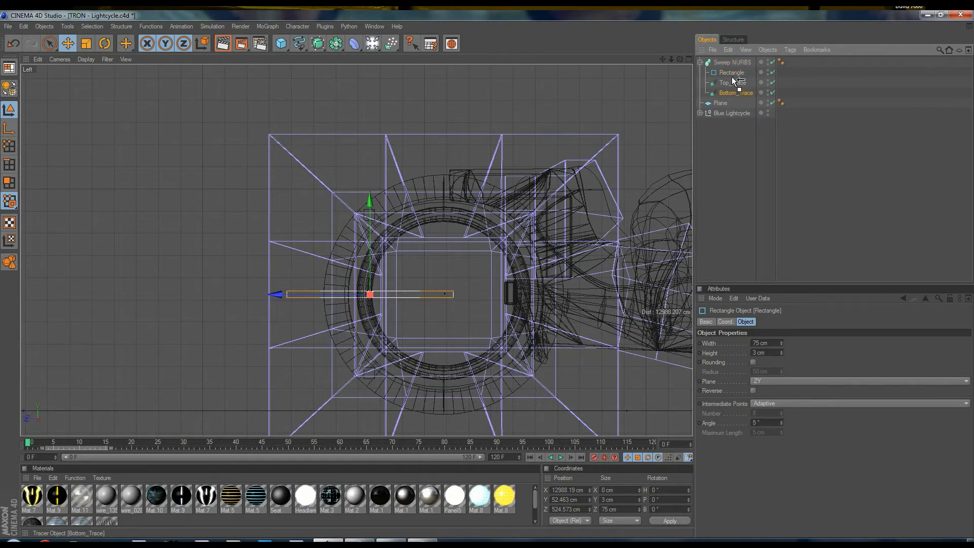
drag(731, 77, 729, 79)
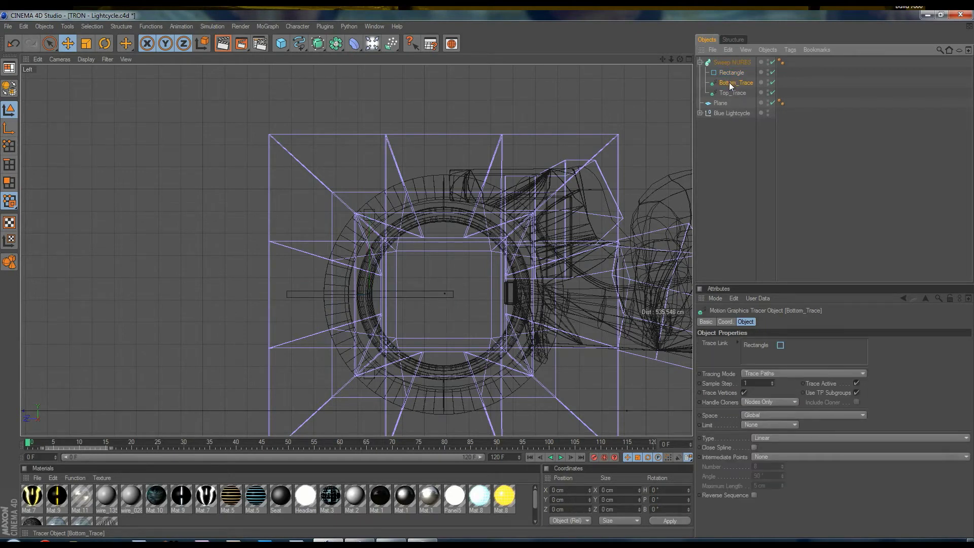
click(730, 94)
- Remove Rectangle from Bottom_Trace's Trace Link and expand Blue Lightcycle to list its parts
click(727, 83)
drag(734, 79, 769, 360)
click(766, 345)
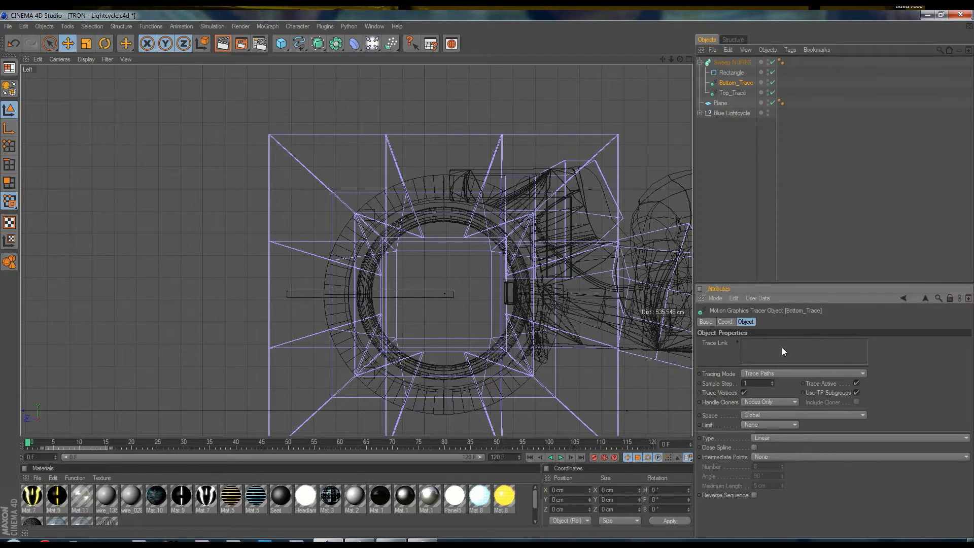
click(701, 113)
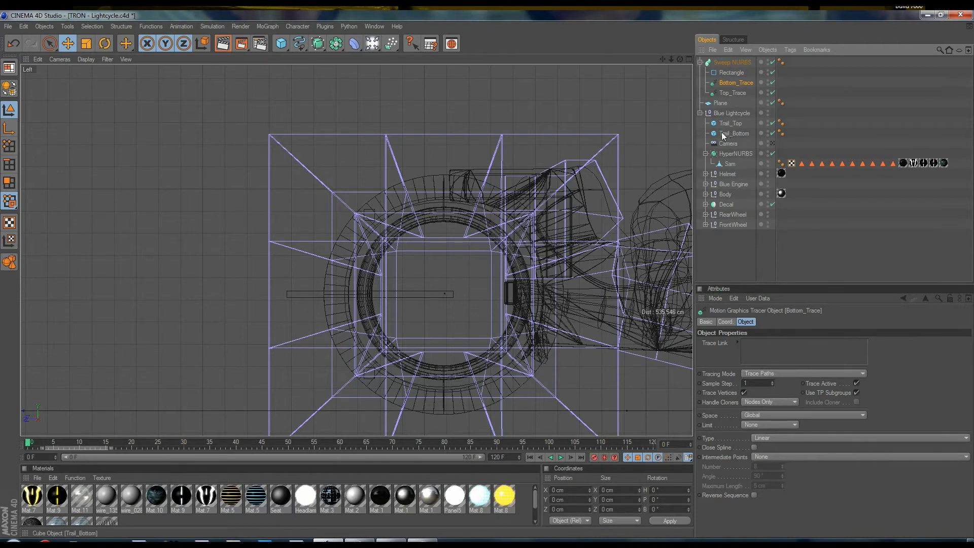
- Link Trail_Bottom to Bottom_Trace and replace Top_Trace's trace link with Trail_Top
mouse_move(732, 133)
mouse_down()
mouse_move(733, 311)
mouse_move(753, 348)
mouse_up()
click(736, 90)
click(755, 344)
key(Delete)
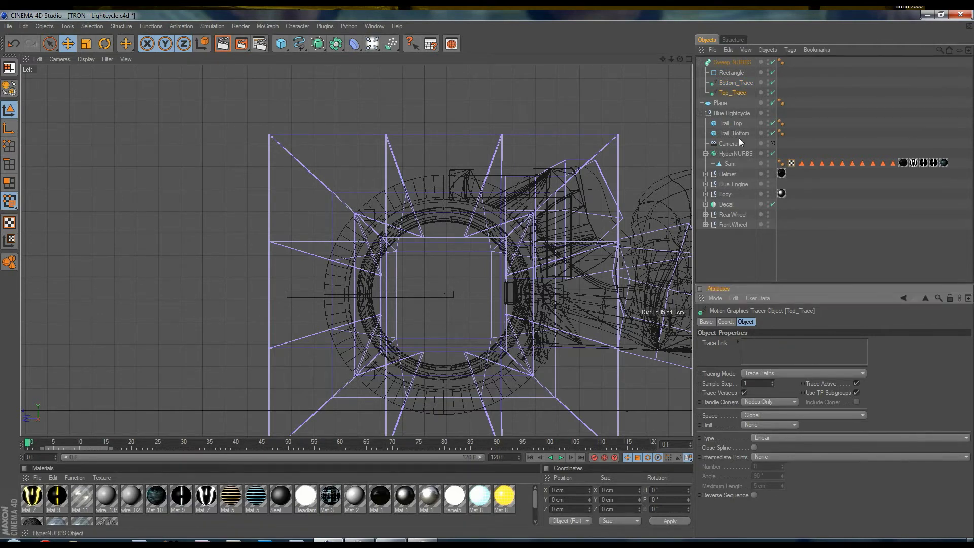
drag(729, 123, 768, 350)
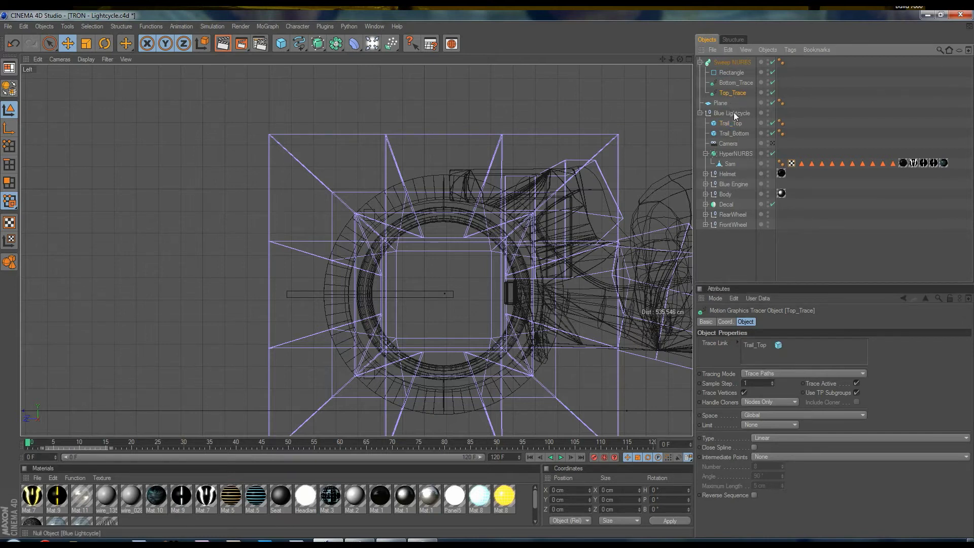
- Check the Rectangle, Bottom_Trace and Top_Trace settings, ending with the Sweep NURBS selected
click(736, 73)
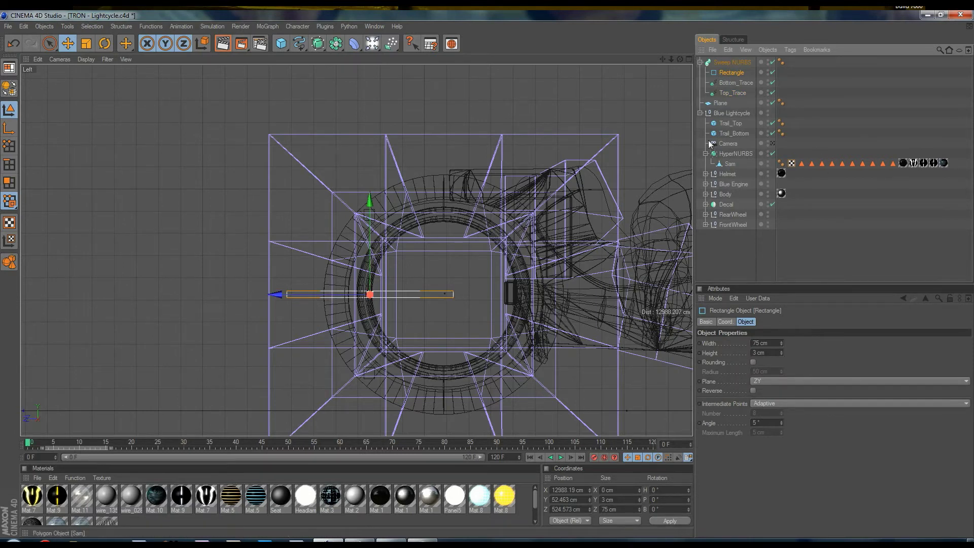
click(732, 94)
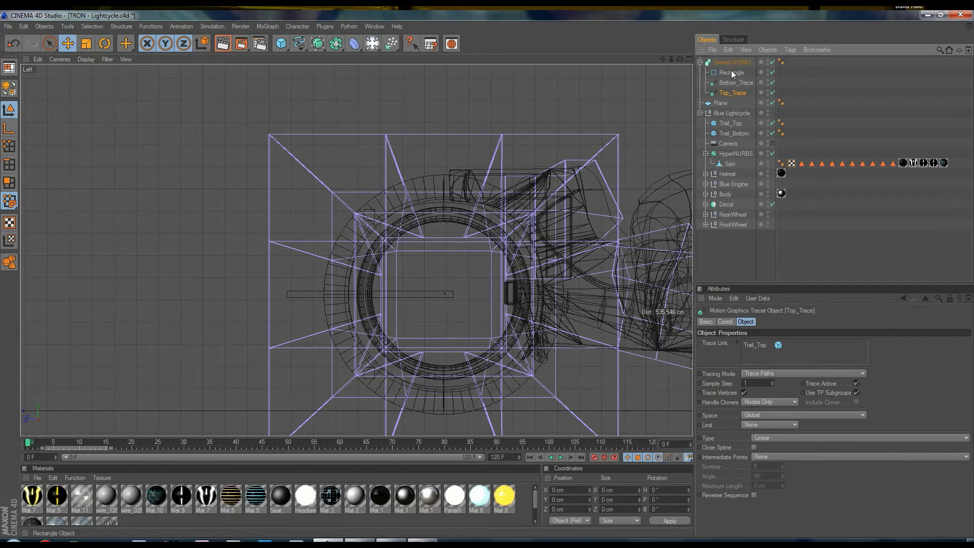
click(727, 72)
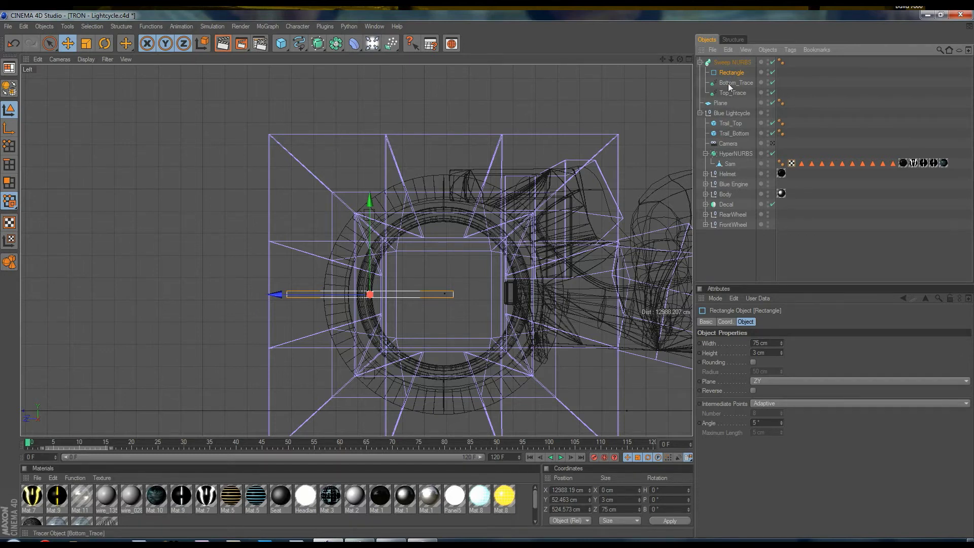
click(727, 83)
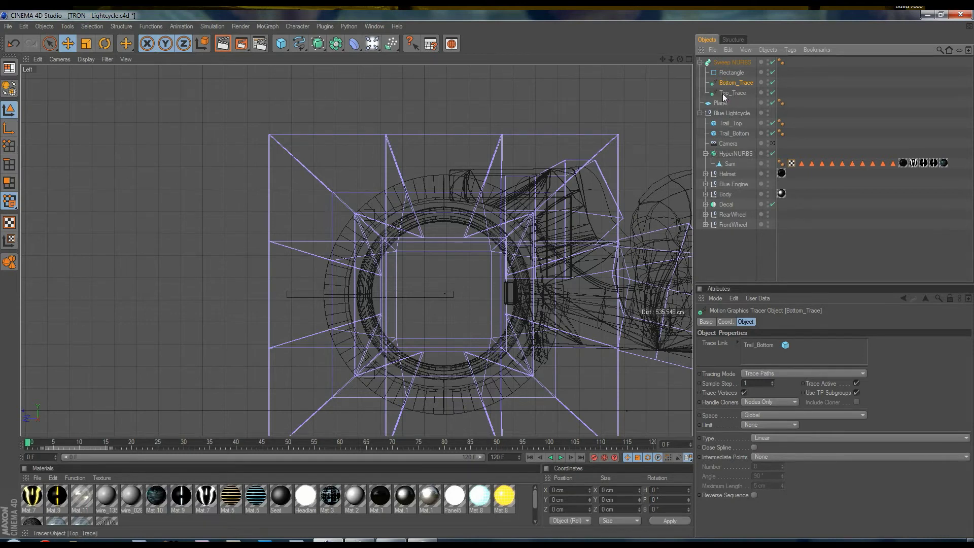
click(725, 95)
click(729, 73)
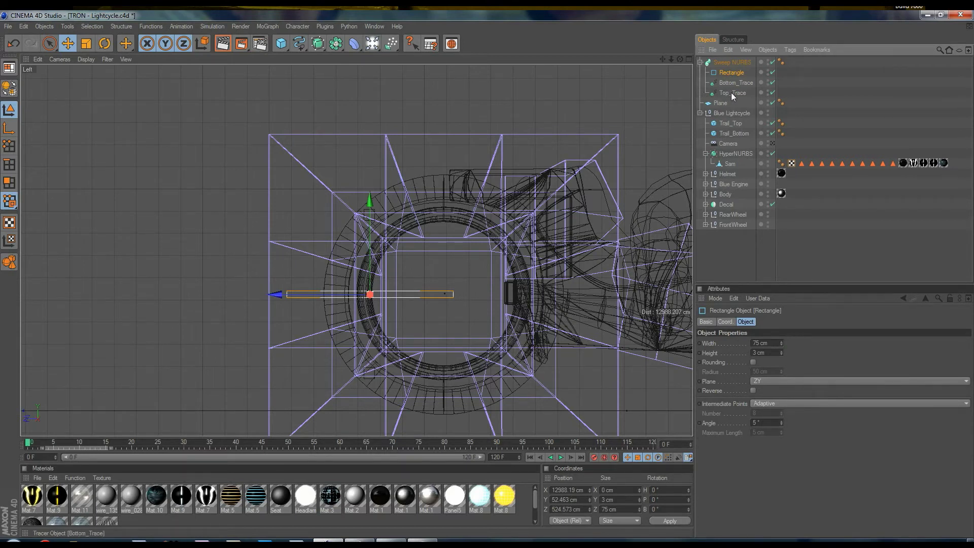
click(729, 60)
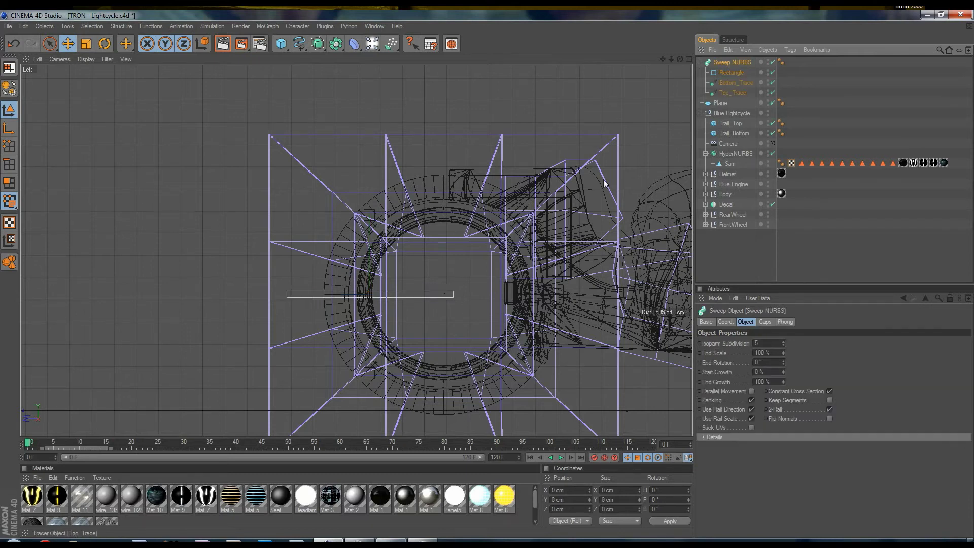
- Maximize the Perspective view and orbit toward the scene
middle_click(204, 272)
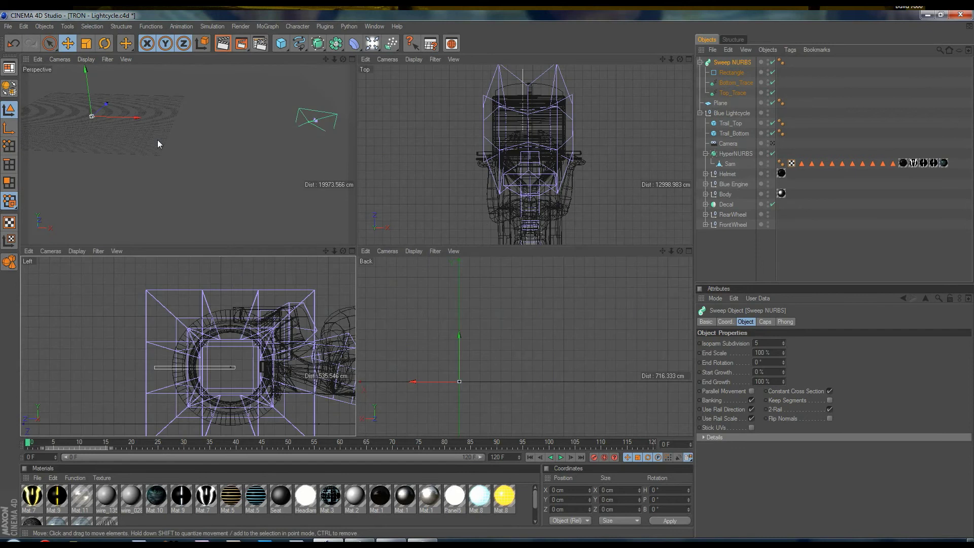
middle_click(157, 139)
alt+drag(486, 183, 487, 273)
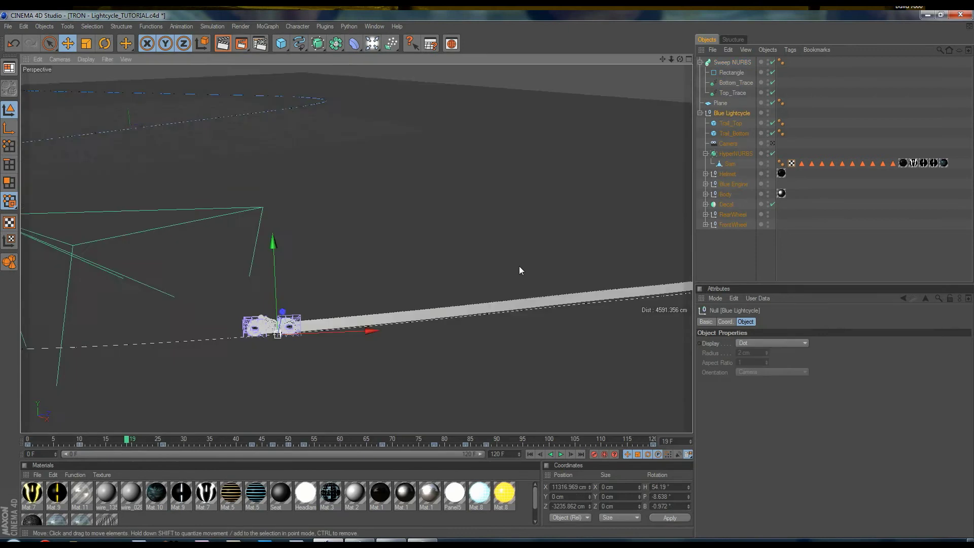
- Zoom and orbit around the lightcycle and play the animation with F8
scroll(519, 267, up, 3)
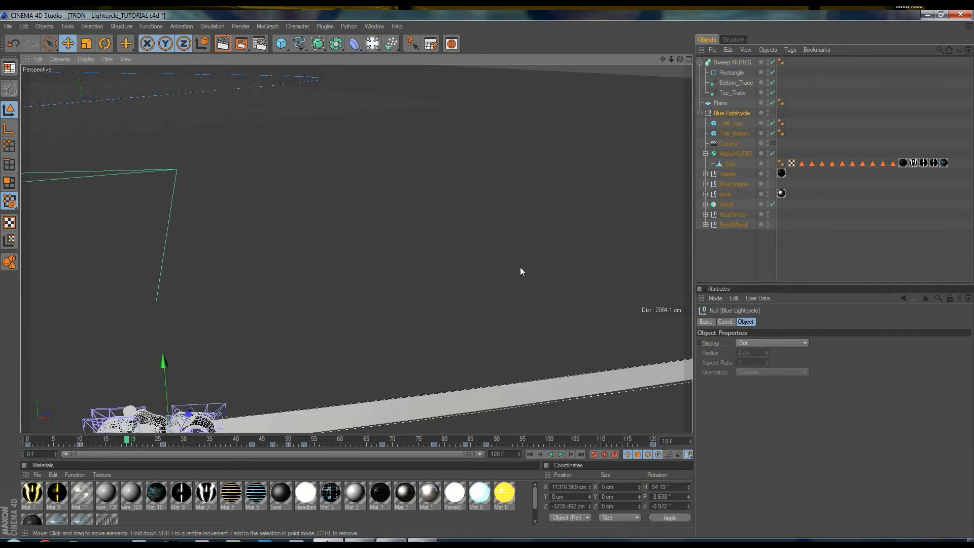
scroll(517, 272, up, 2)
scroll(487, 273, up, 2)
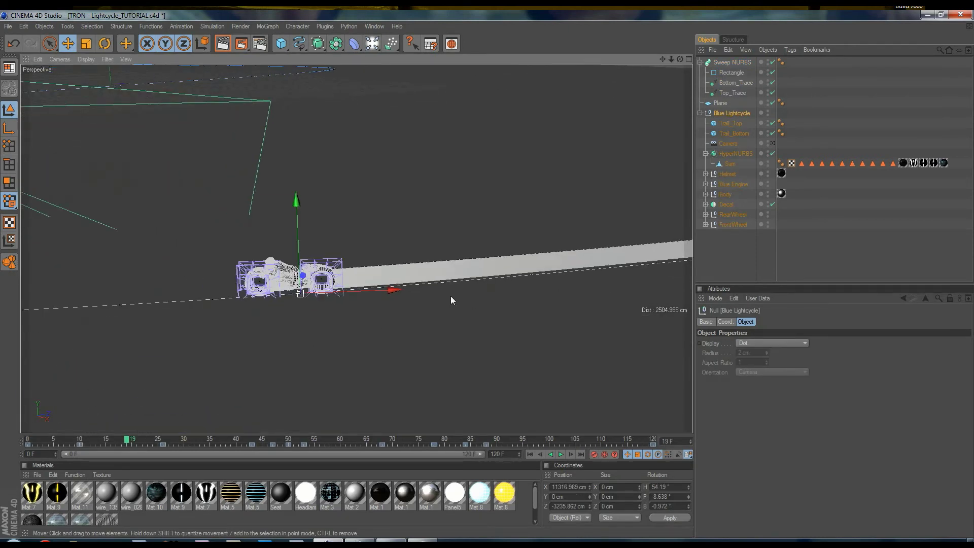
scroll(449, 296, up, 3)
scroll(450, 296, down, 2)
scroll(449, 297, up, 3)
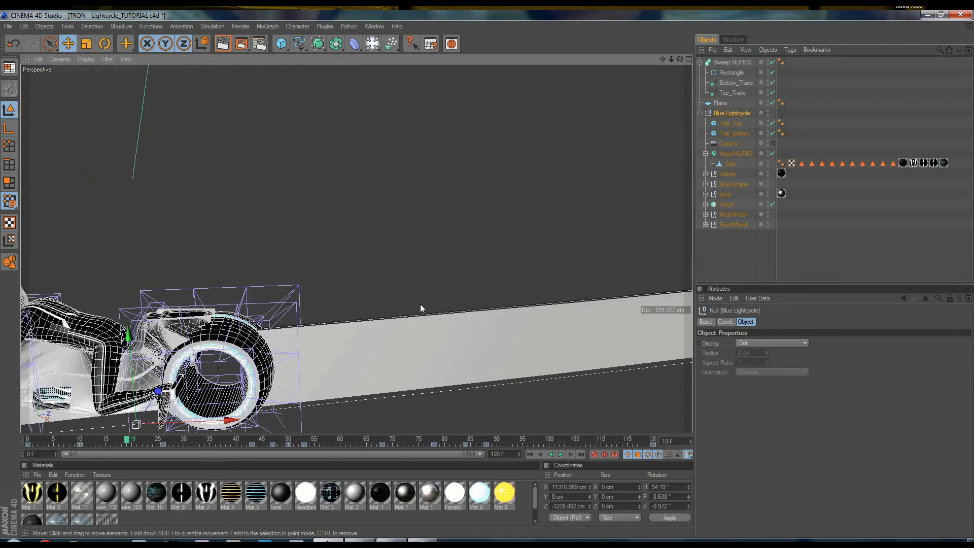
scroll(487, 274, up, 2)
scroll(420, 308, down, 6)
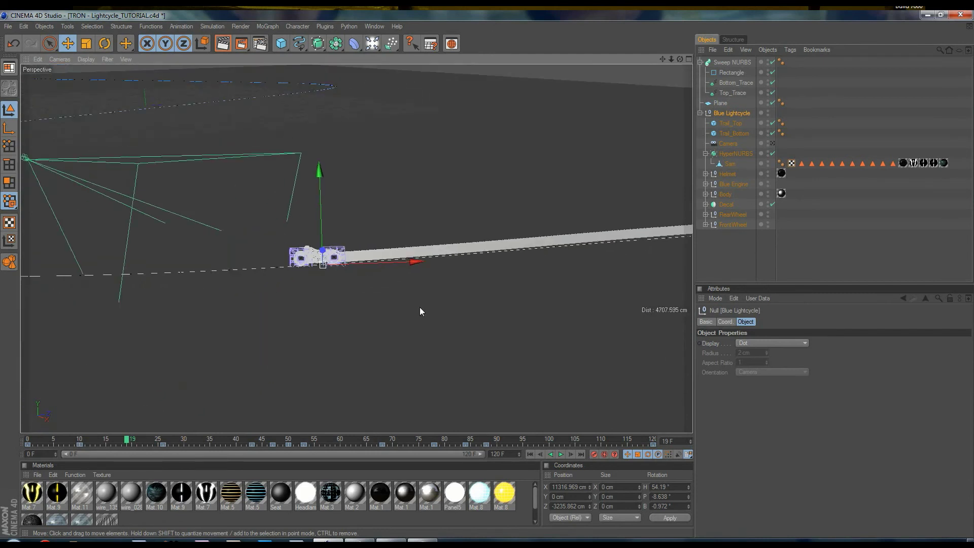
scroll(382, 241, down, 3)
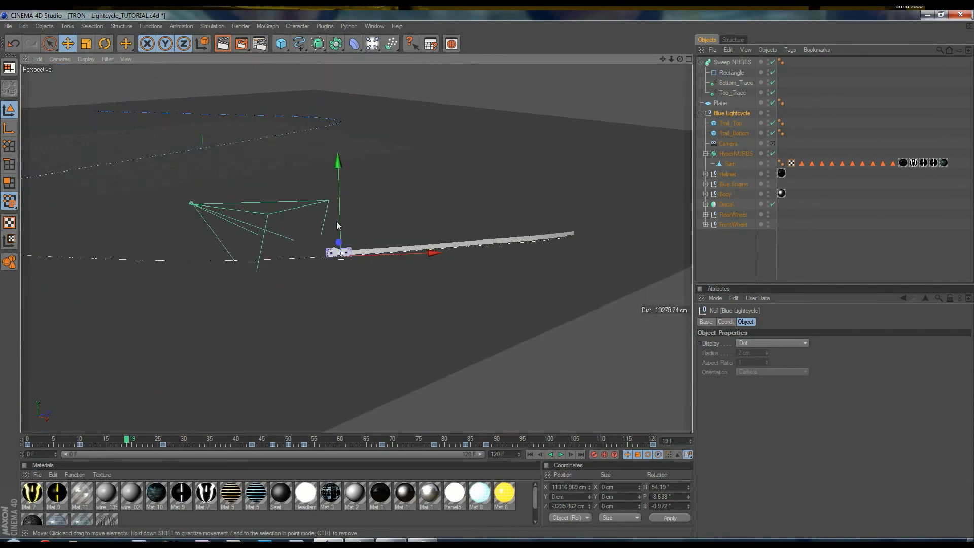
alt+drag(336, 221, 172, 506)
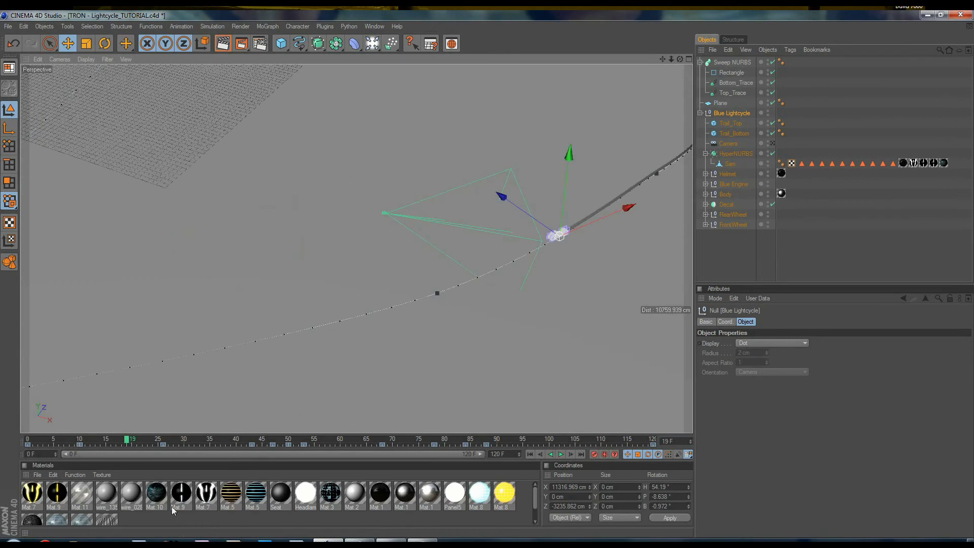
key(F8)
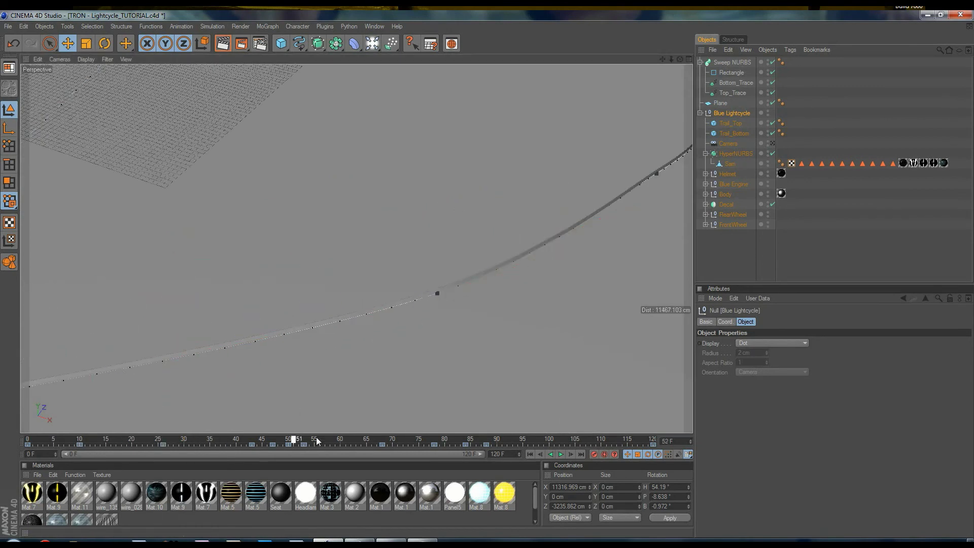
alt+drag(150, 249, 175, 443)
- Rewind to frame 0, replay and stop at frame 107, then view the curved trail from above
drag(59, 436, 12, 439)
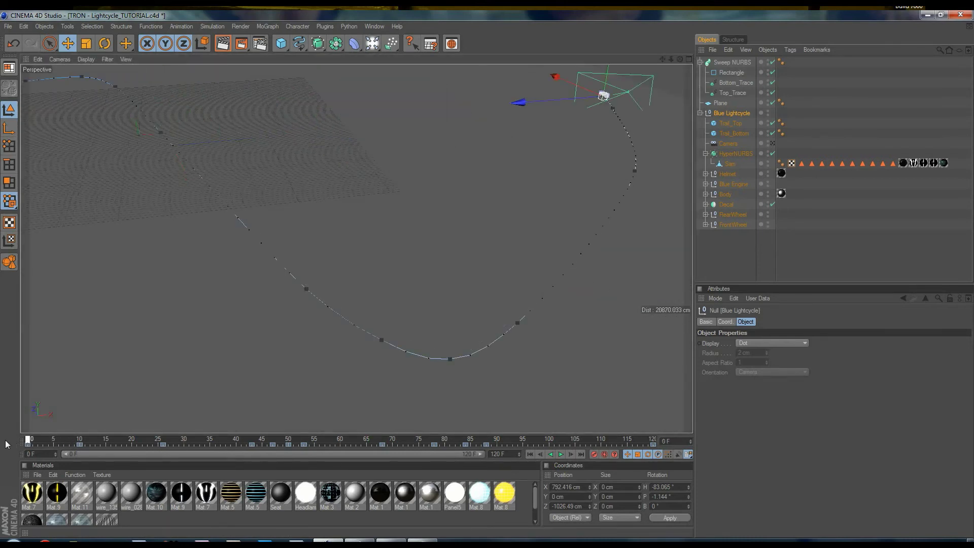
click(559, 454)
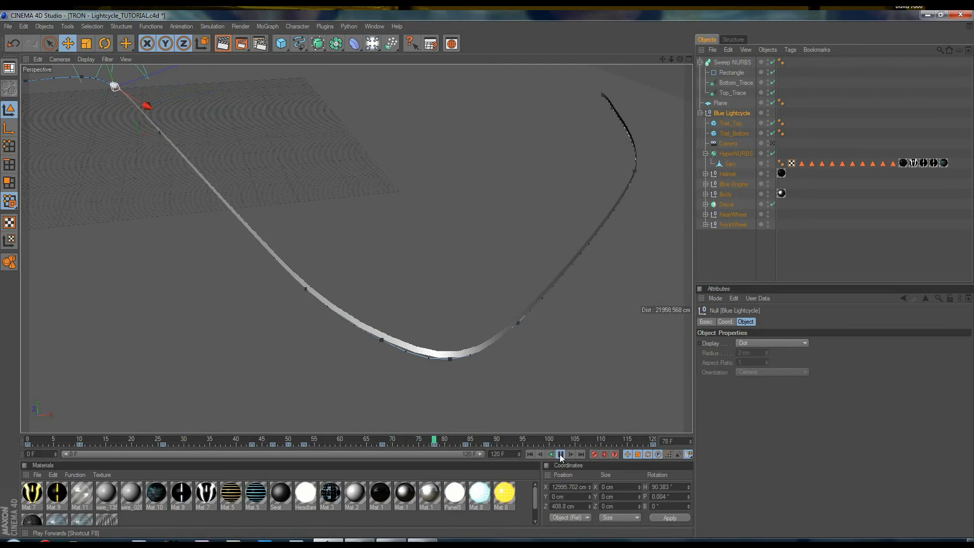
click(559, 453)
scroll(487, 278, up, 10)
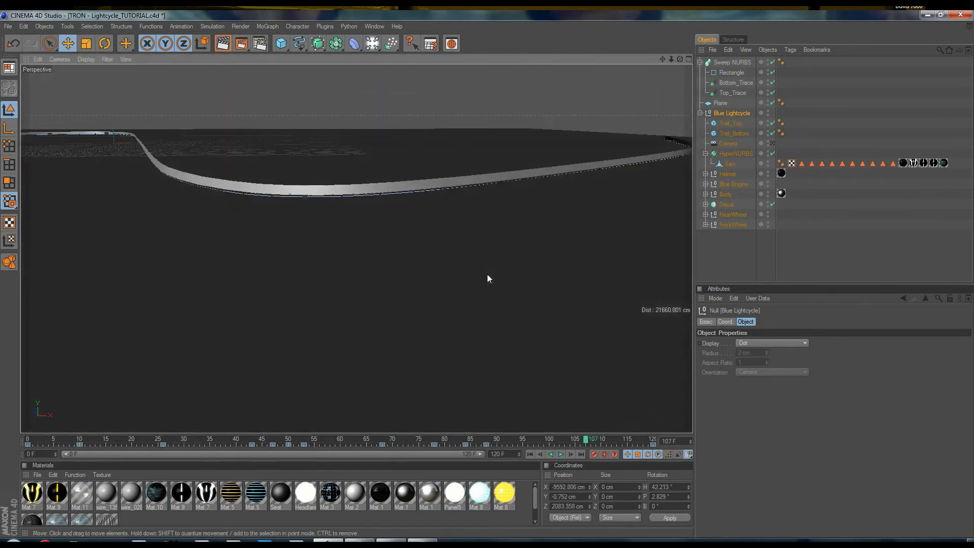
alt+drag(488, 278, 125, 284)
scroll(179, 236, up, 5)
alt+drag(488, 278, 131, 323)
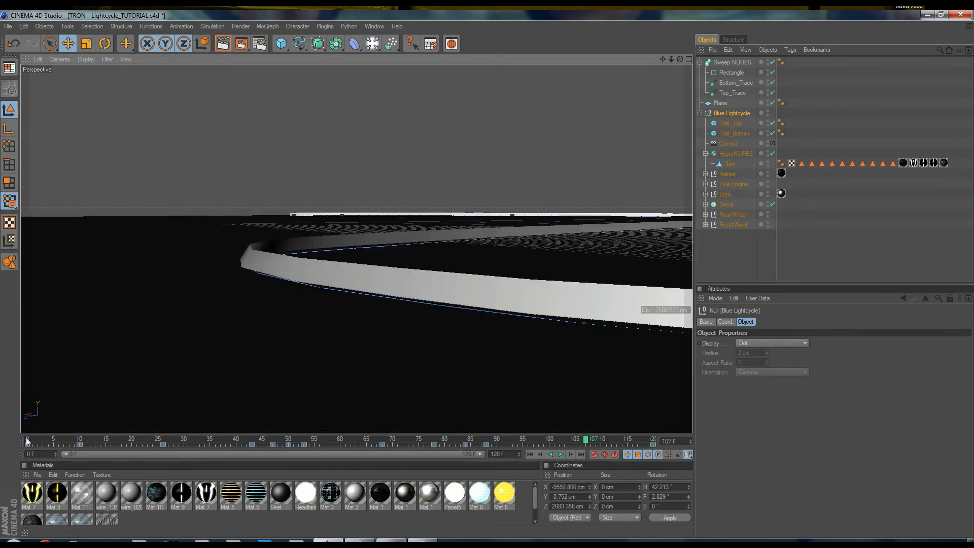
- Replay from the start, scrub the timeline to frame 88, and deselect the lightcycle group
drag(26, 438, 284, 462)
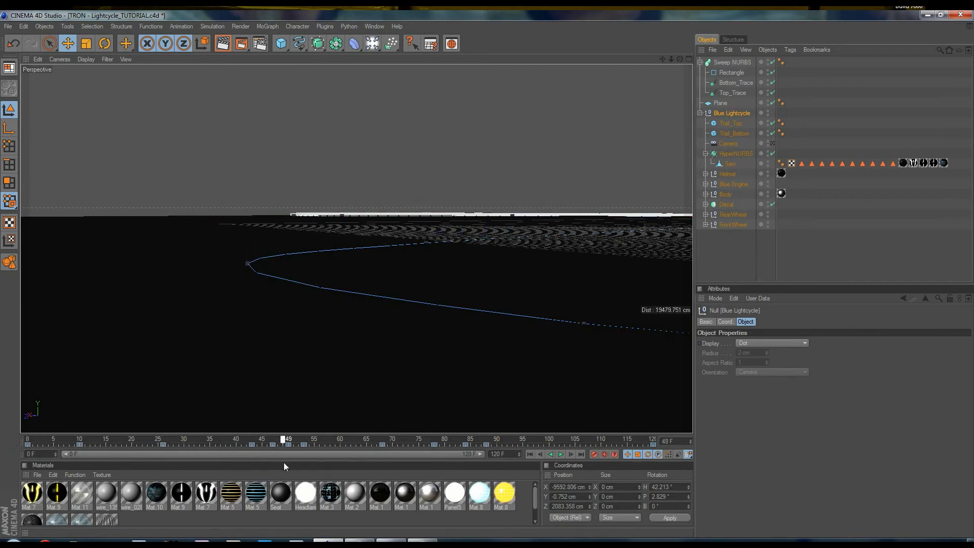
click(560, 454)
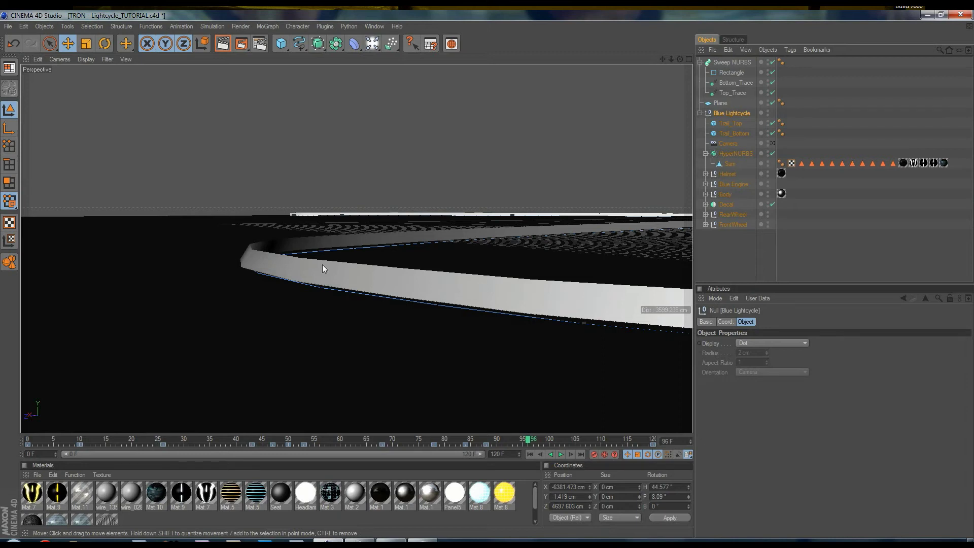
click(529, 454)
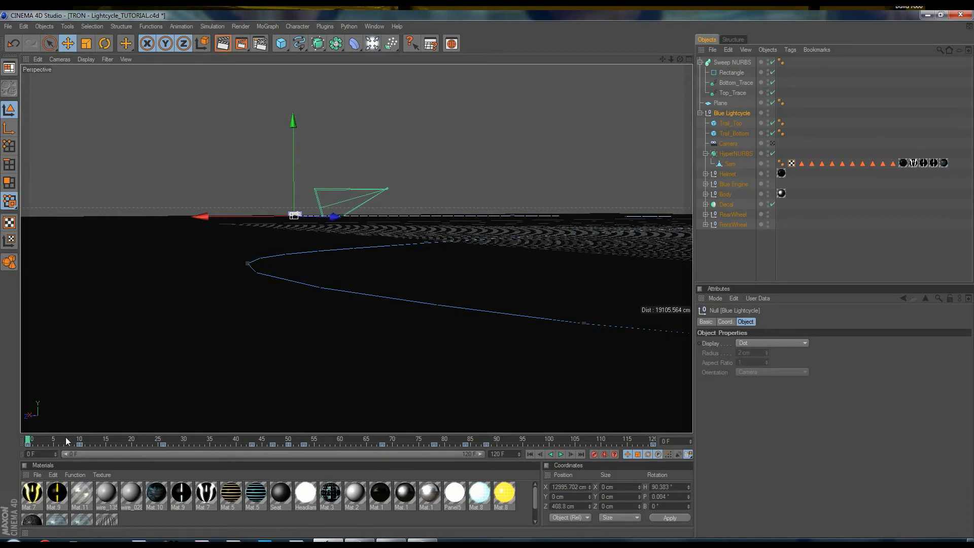
drag(30, 442, 486, 471)
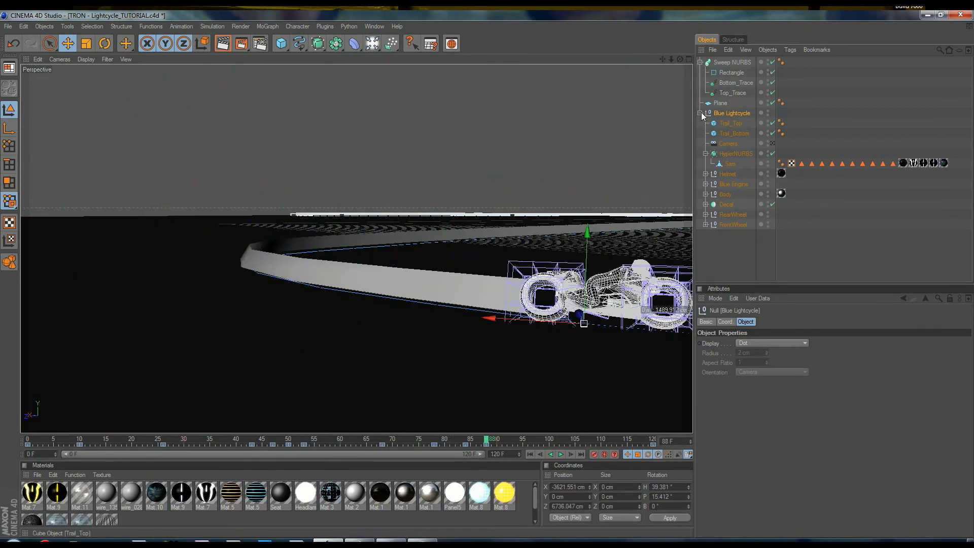
click(838, 94)
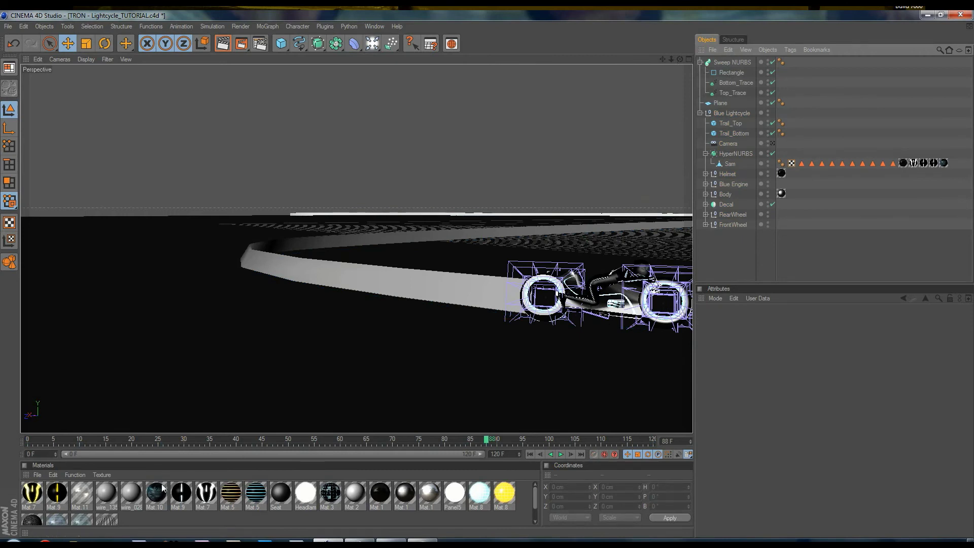
click(193, 514)
key(ctrl+r)
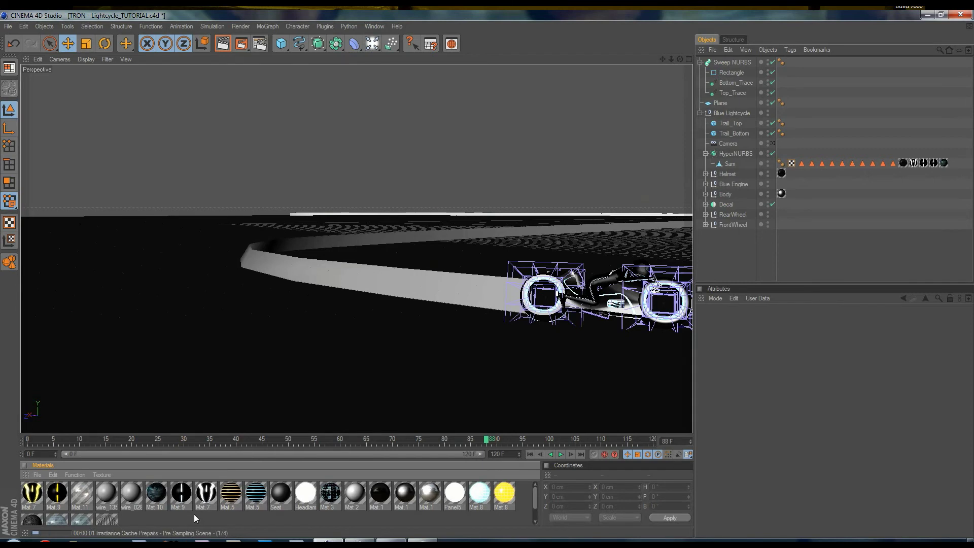
key(ctrl+b)
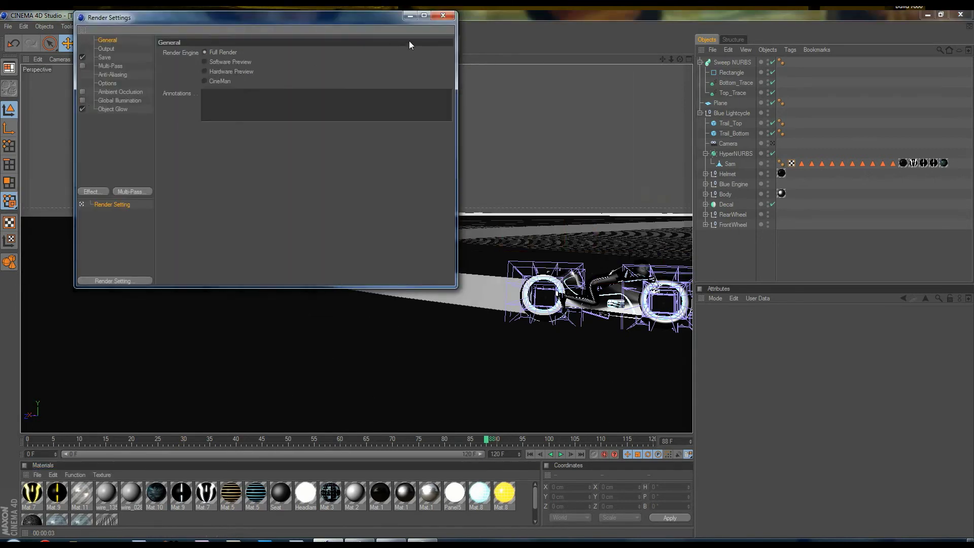
click(439, 17)
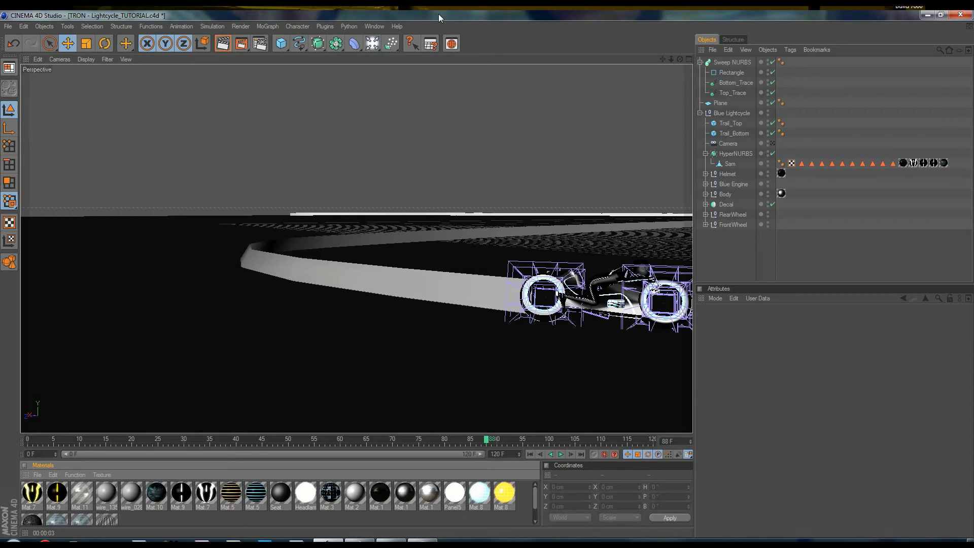
- Create material Mat.12 and set its colour to light blue 195/235/255
double_click(132, 518)
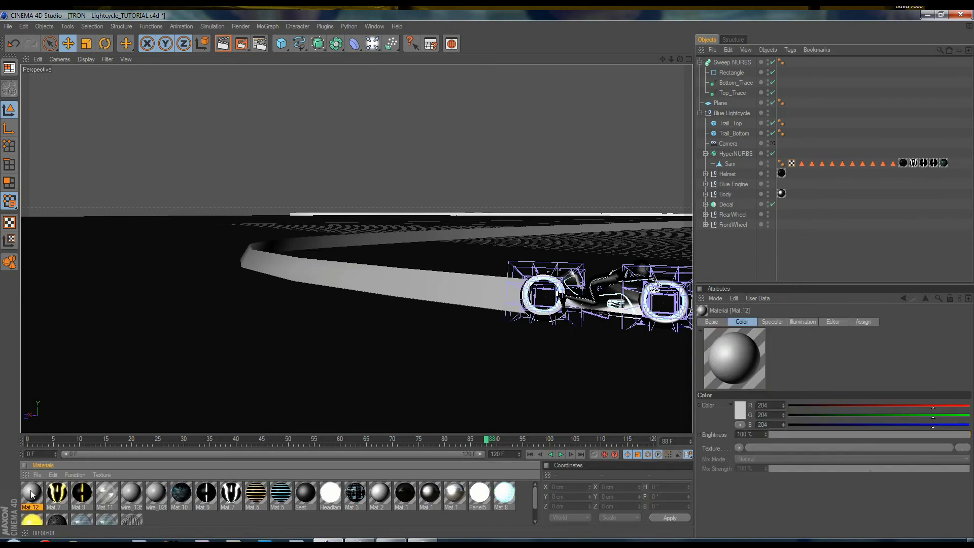
double_click(32, 492)
click(263, 117)
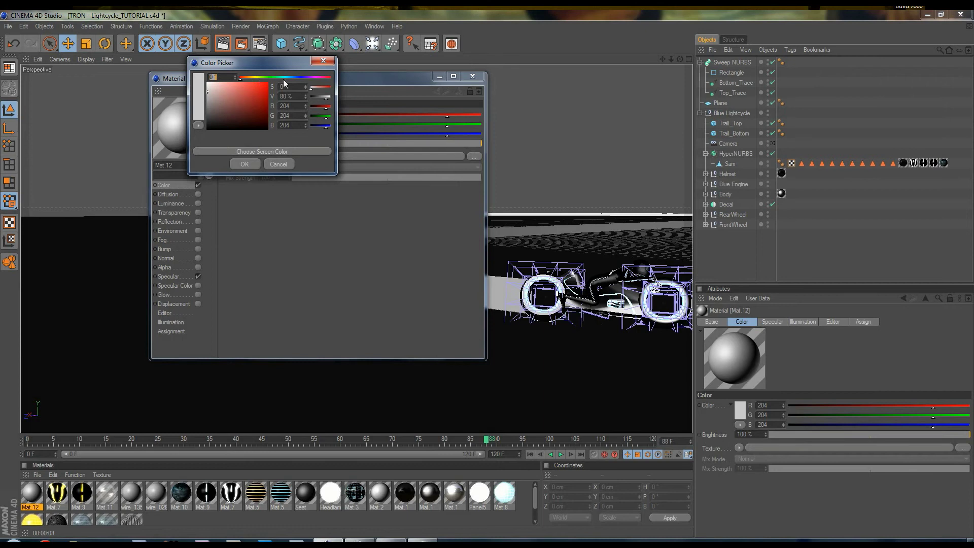
drag(285, 77, 221, 80)
click(244, 163)
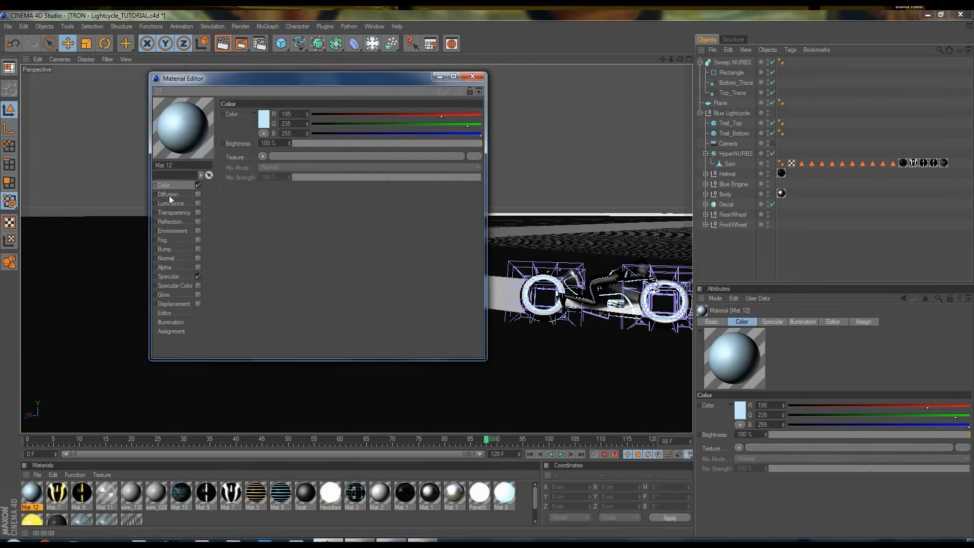
- Enable Luminance on Mat.12 with a pale blue colour
click(177, 203)
click(198, 203)
click(265, 117)
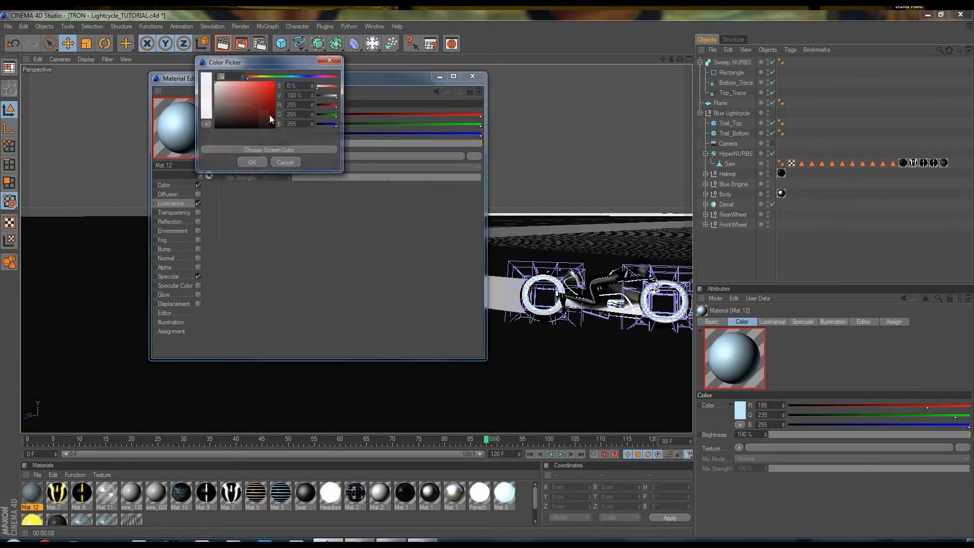
drag(268, 76, 298, 78)
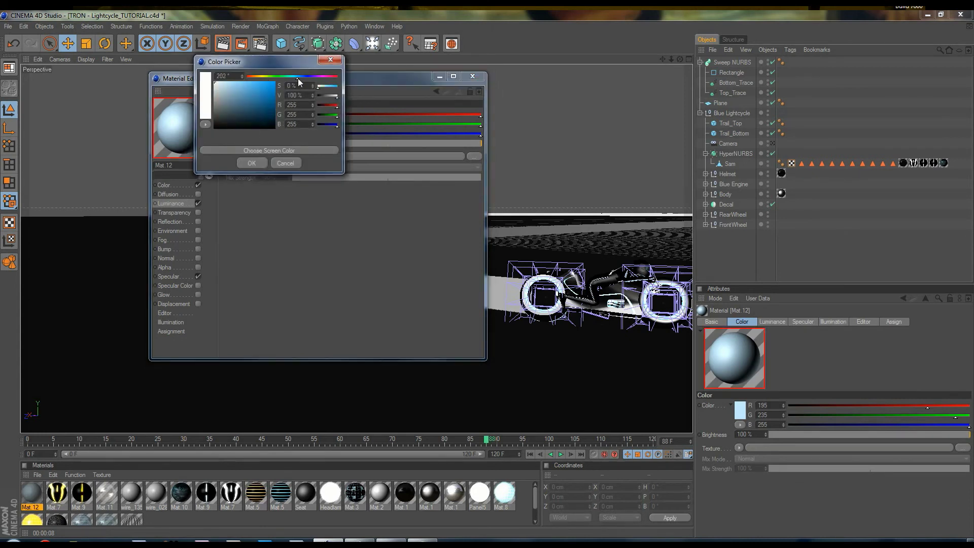
click(226, 82)
click(252, 162)
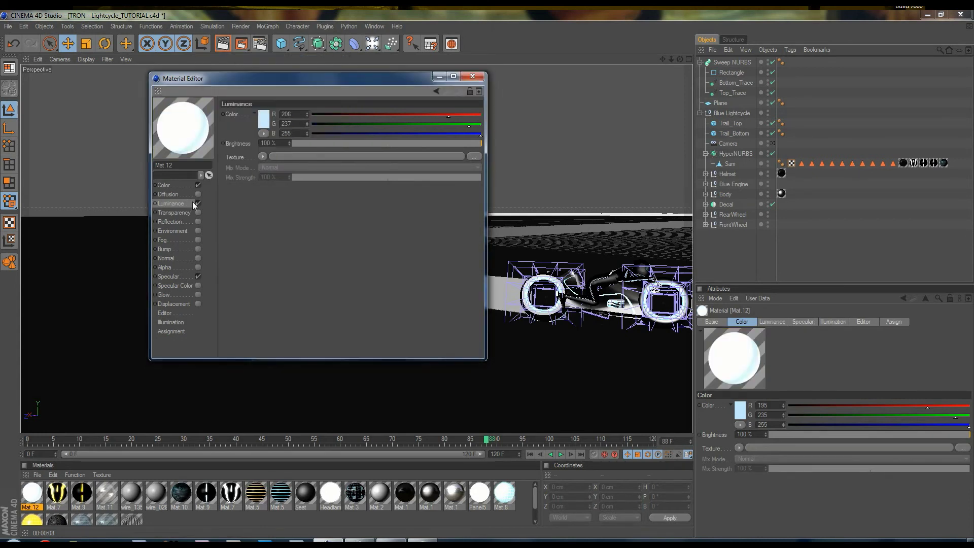
- Enable Transparency on Mat.12 and bring up its Texture options
click(178, 230)
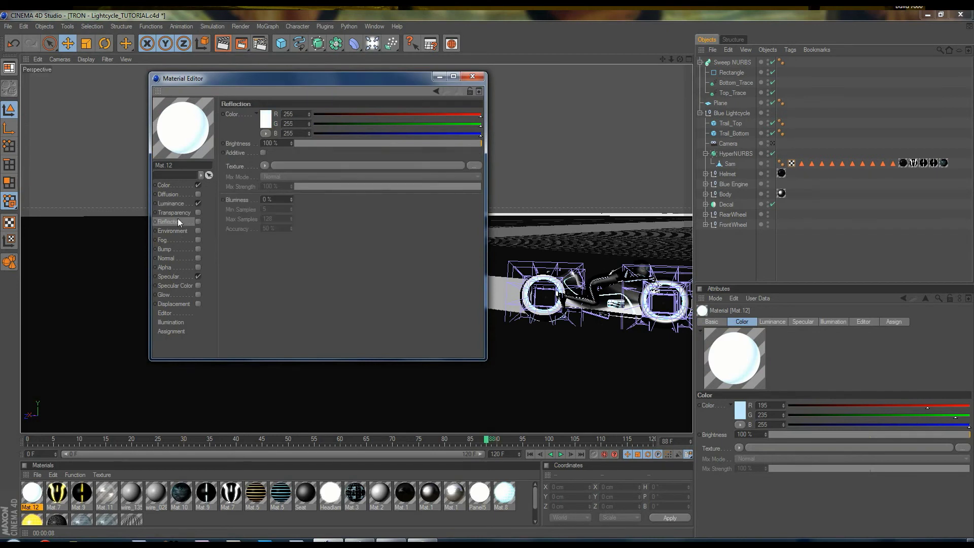
click(197, 212)
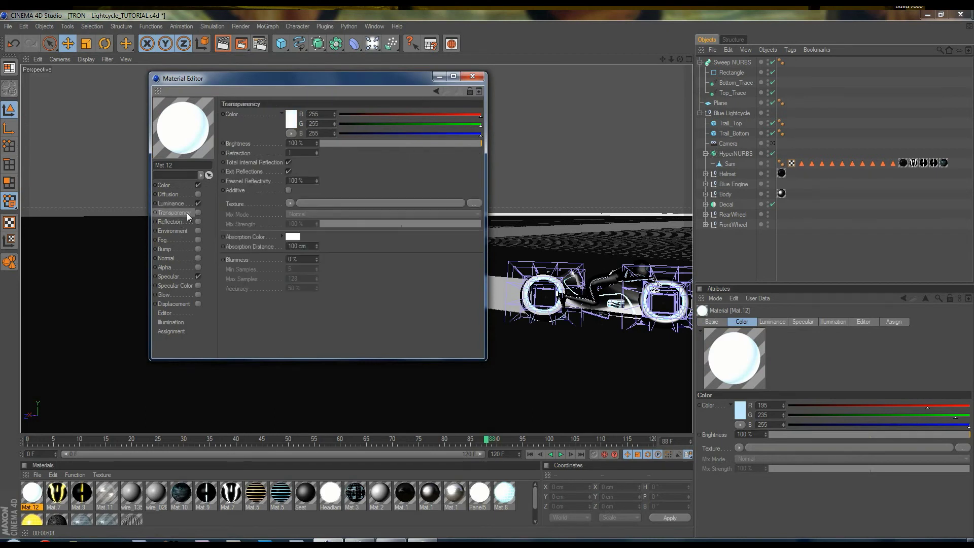
click(290, 203)
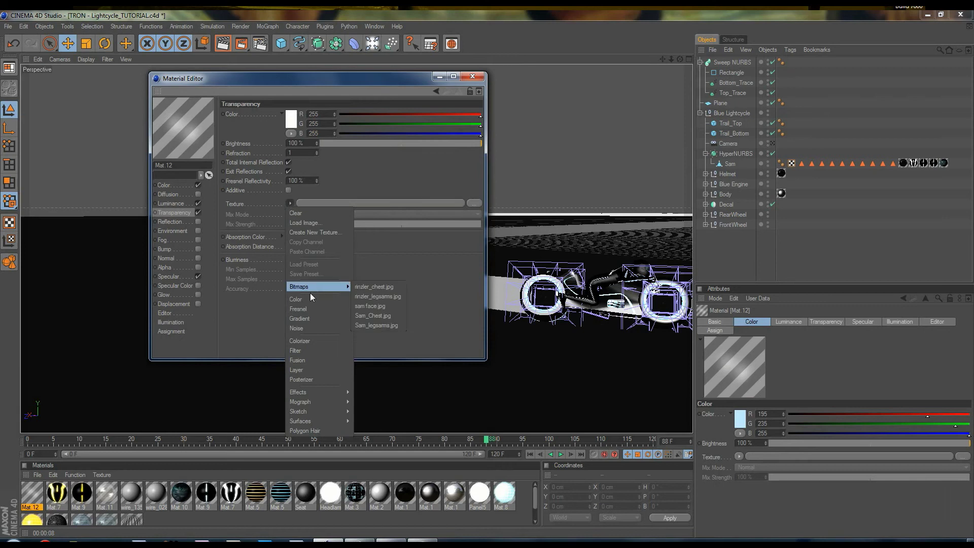
- Load a Gradient into the transparency channel and add several knots across it
click(311, 315)
click(298, 221)
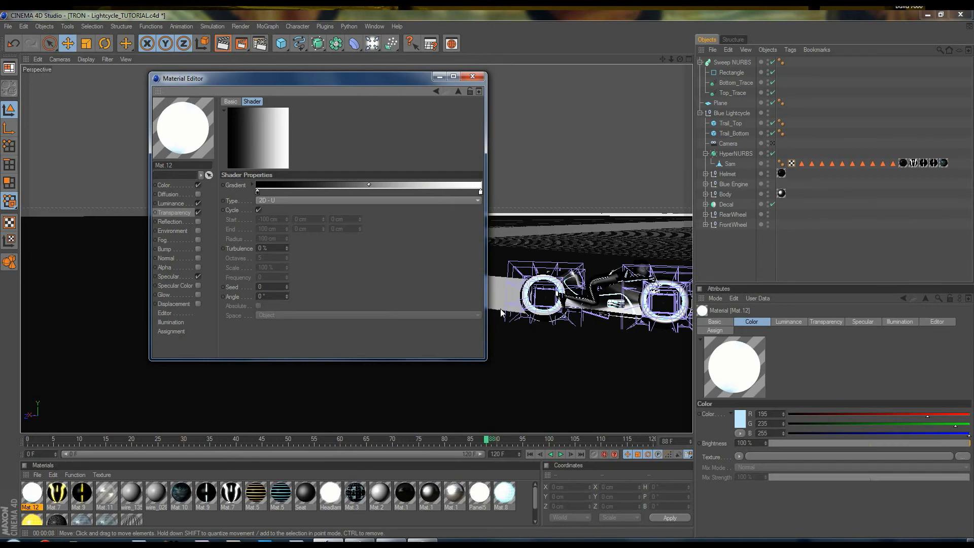
click(368, 191)
click(357, 191)
click(376, 191)
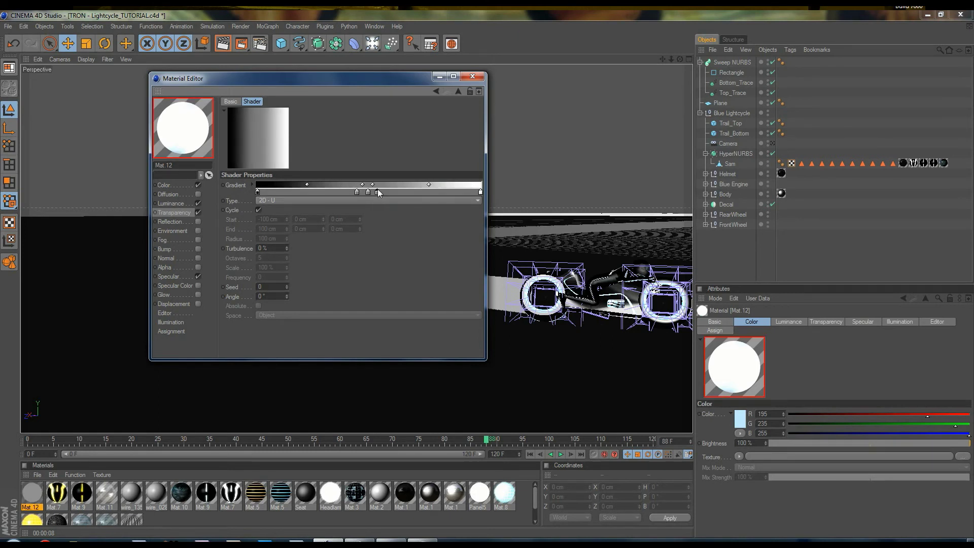
click(265, 192)
click(474, 191)
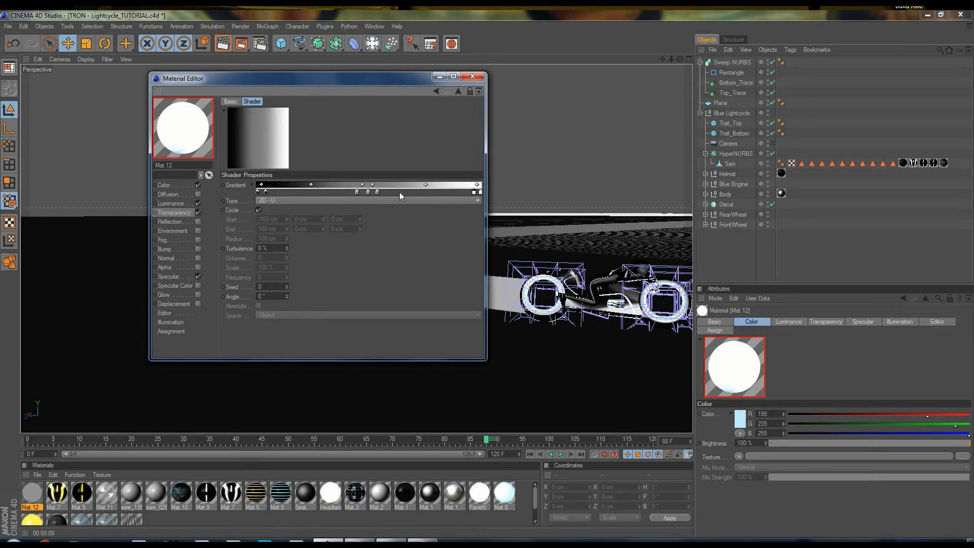
- Set the right-end gradient knot to grey 230/230/230
double_click(473, 192)
click(462, 238)
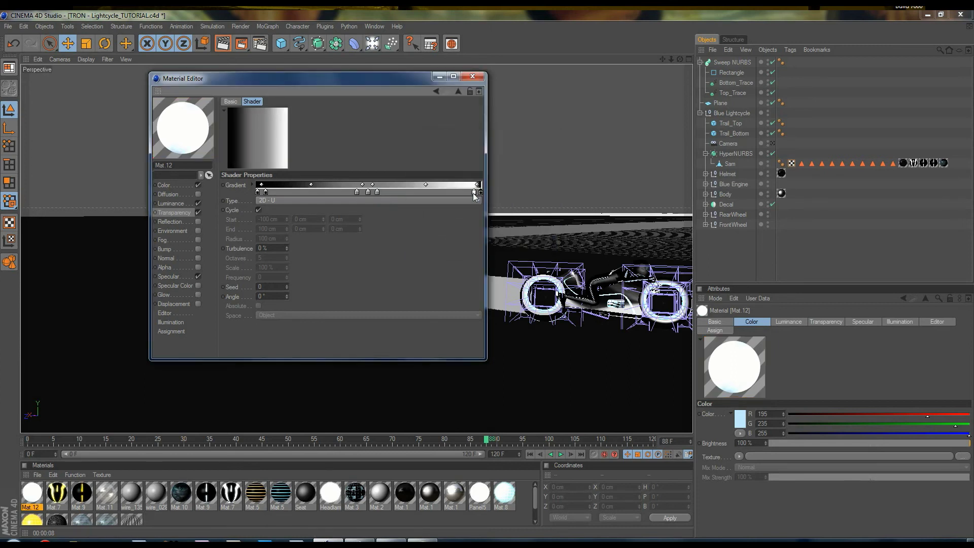
double_click(473, 191)
double_click(506, 183)
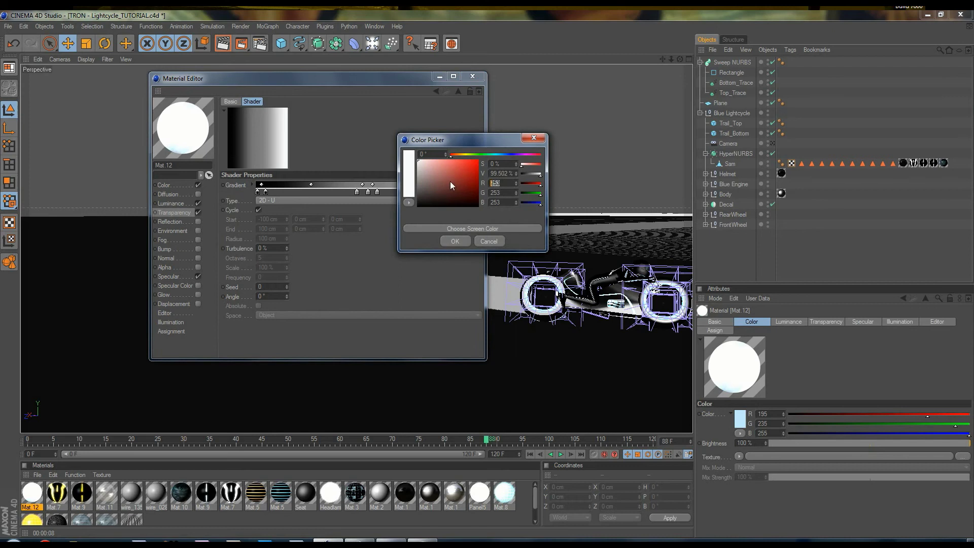
text(230)
key(Tab)
text(230)
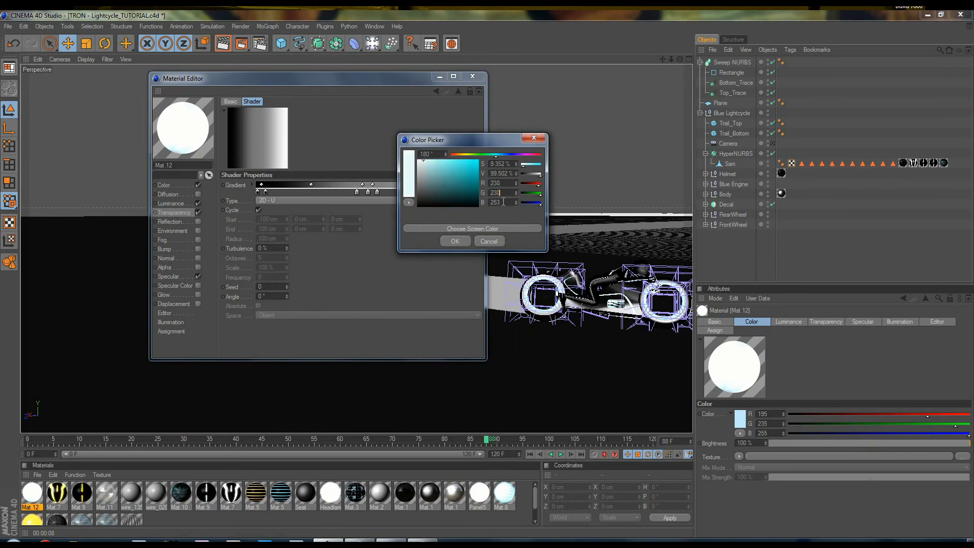
key(Tab)
key(BackSpace)
text(230)
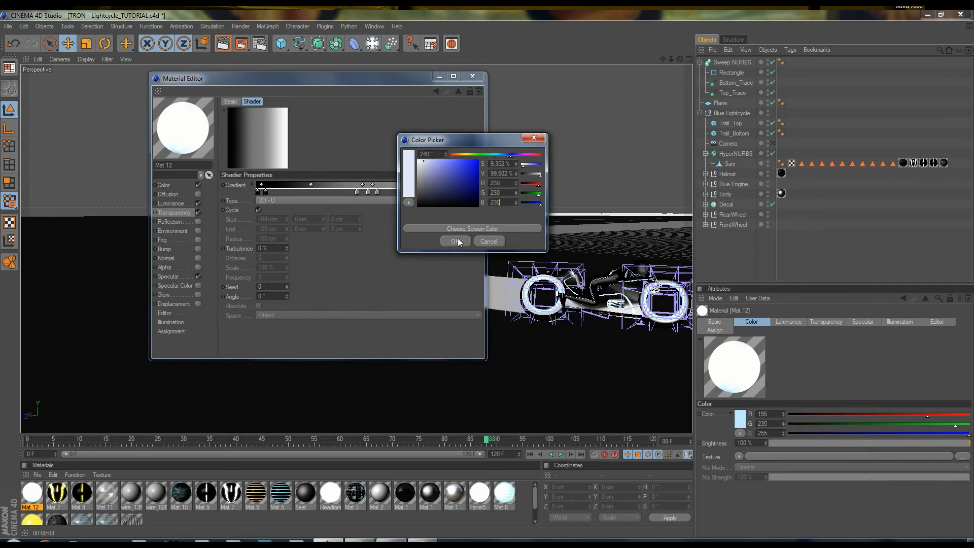
key(Tab)
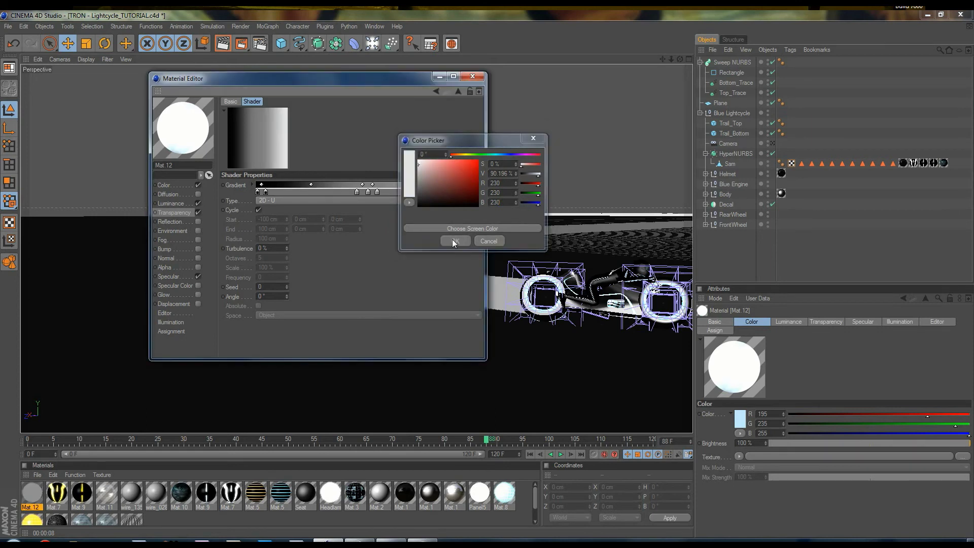
click(457, 241)
- Set another gradient knot's RGB to 230/230/230
double_click(378, 191)
double_click(402, 182)
text(2)
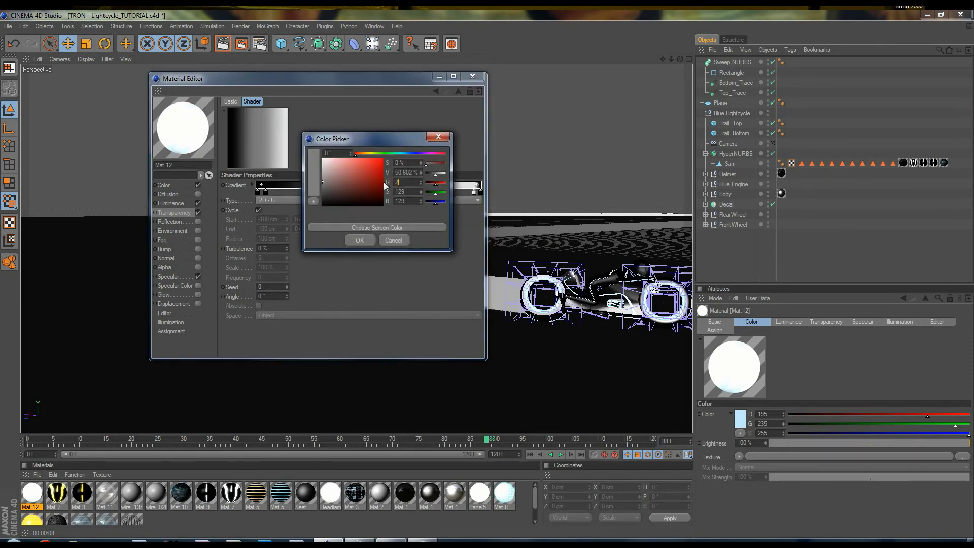
text(30)
key(Tab)
text(230)
key(Tab)
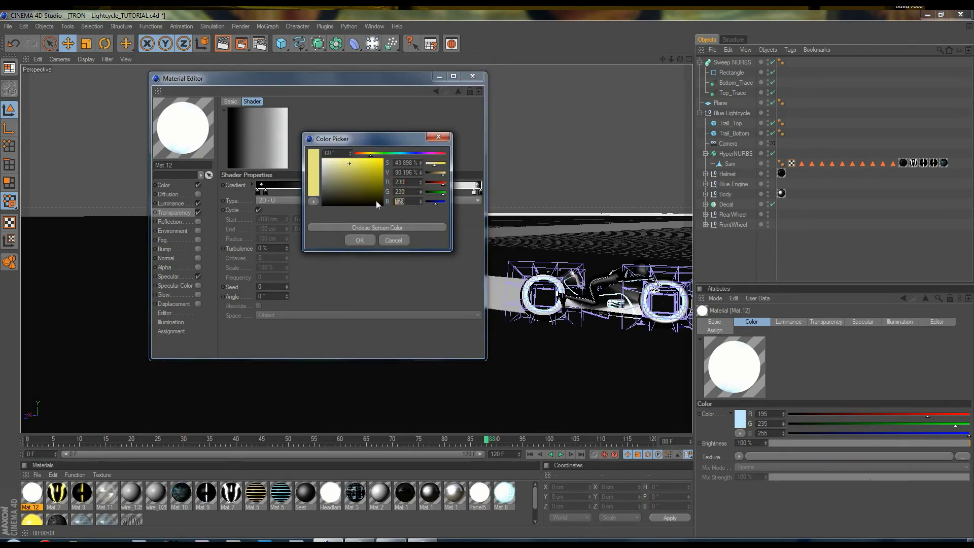
click(372, 238)
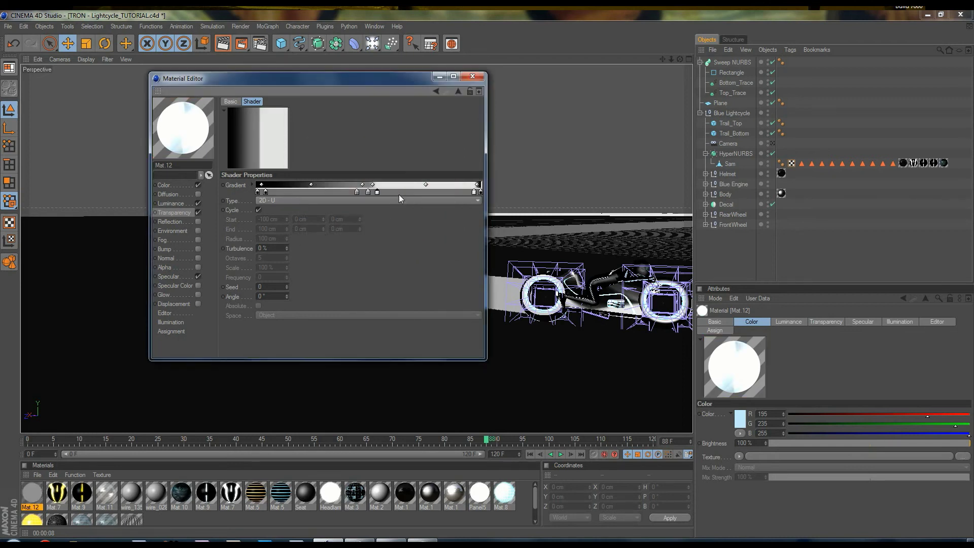
- Give a middle gradient knot the same 230 grey colour
double_click(370, 191)
click(337, 238)
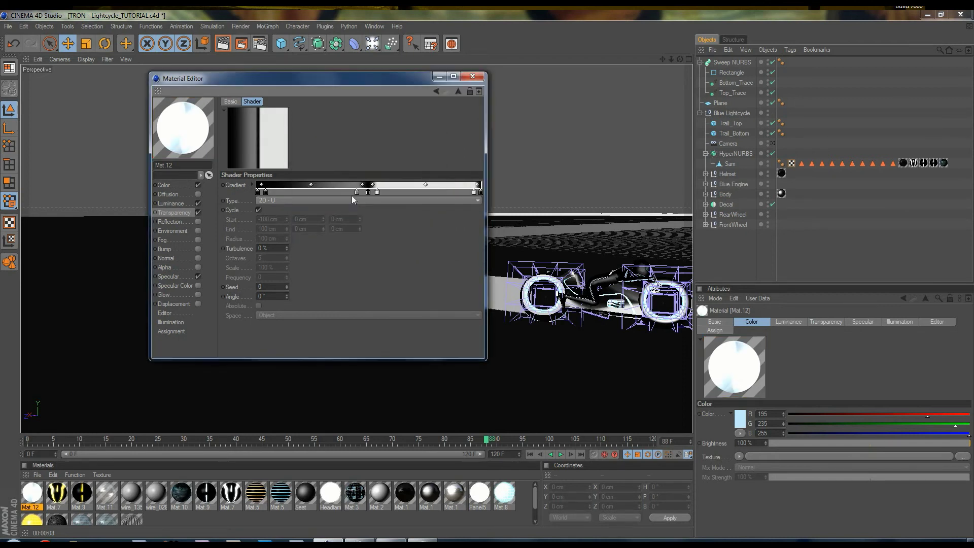
click(357, 192)
double_click(358, 192)
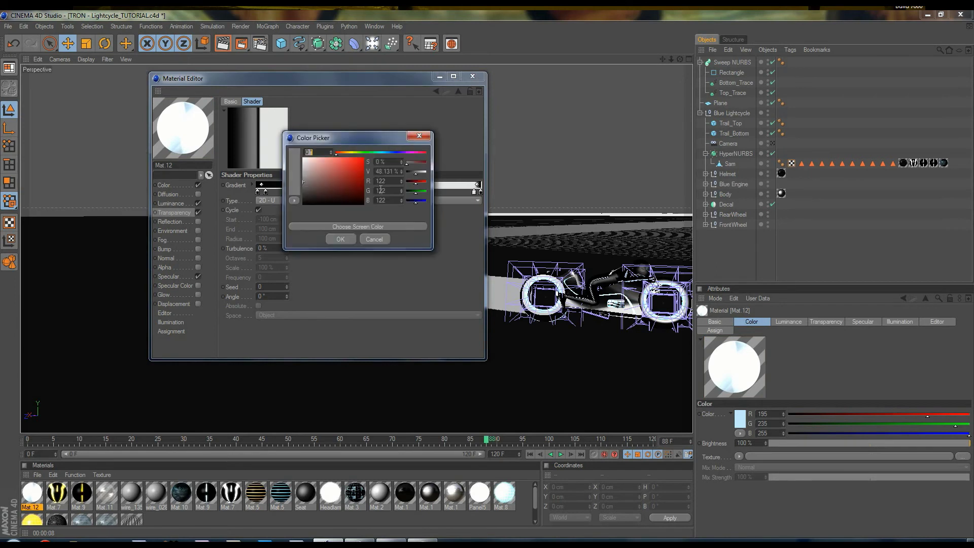
text(230)
key(Tab)
text(230)
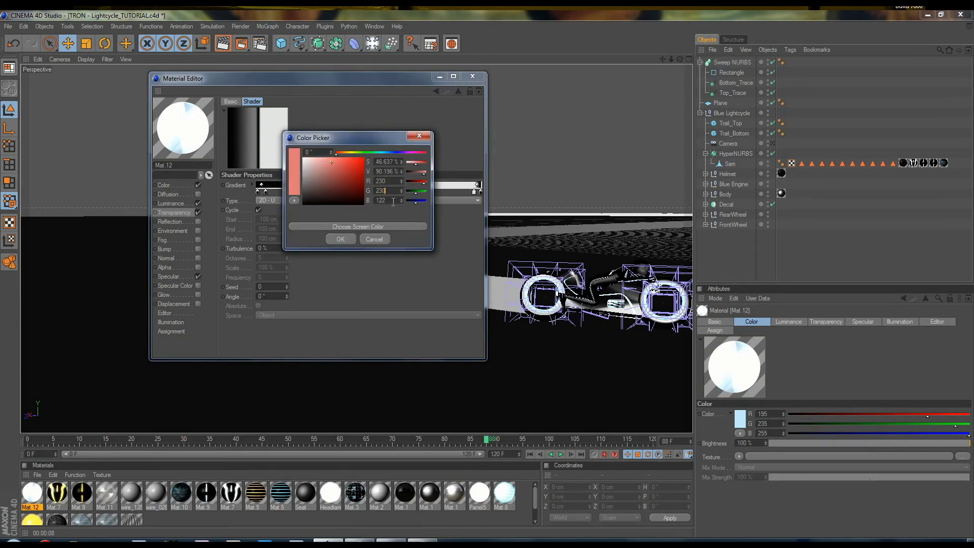
key(Tab)
key(Tab)
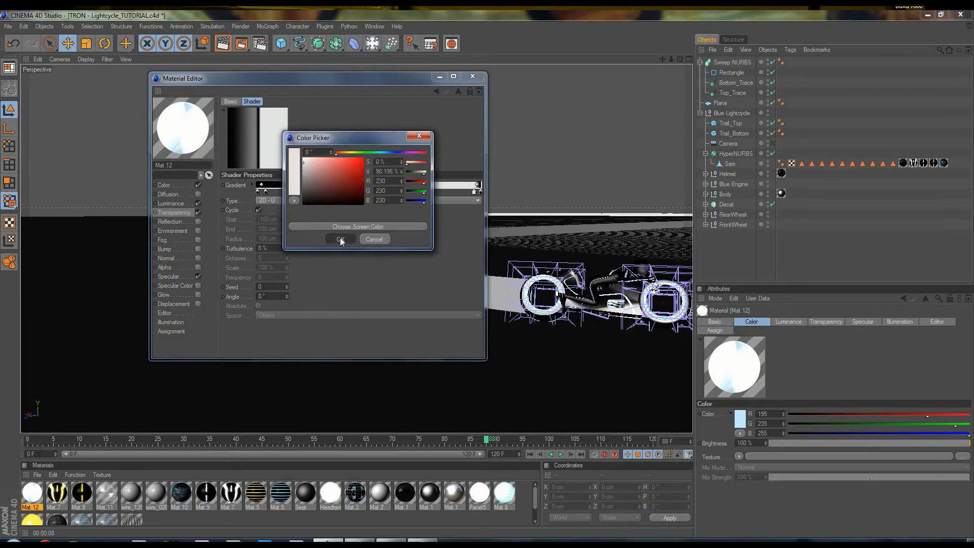
click(341, 240)
- Set the left-end gradient knot to grey 230
double_click(265, 192)
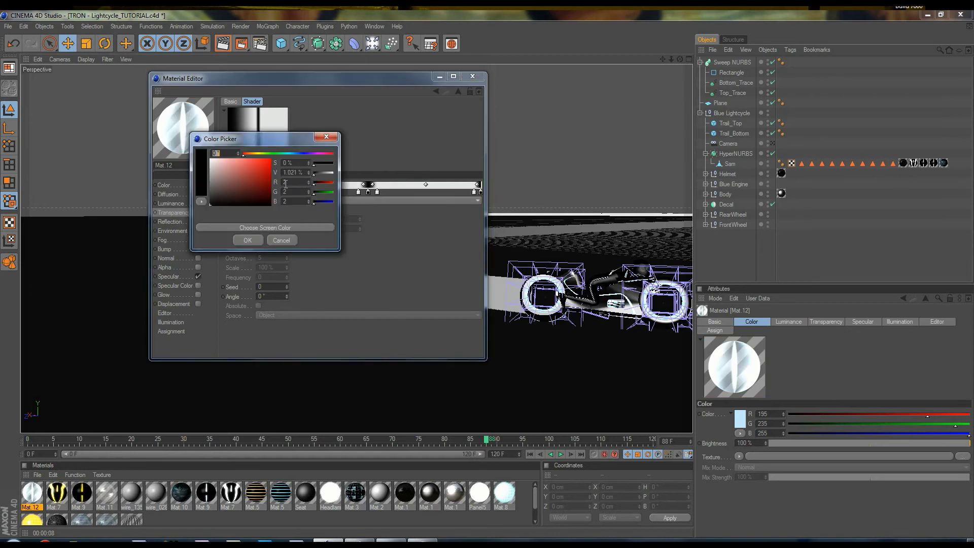
text(230)
key(Tab)
text(230)
key(Tab)
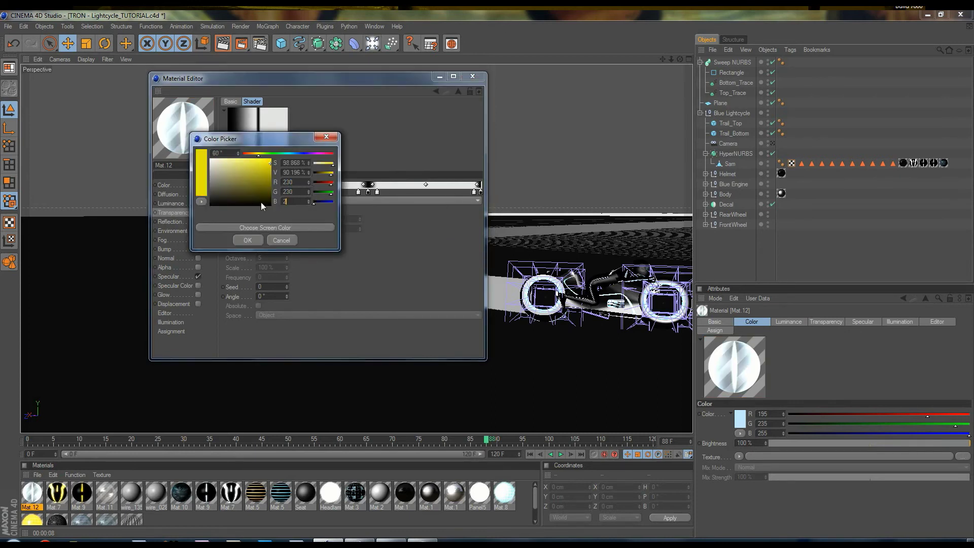
key(Tab)
click(248, 240)
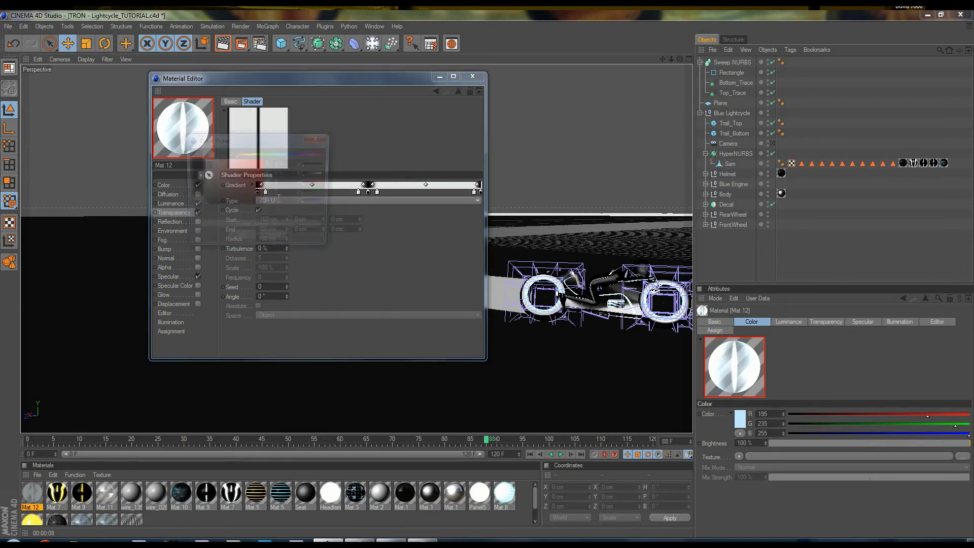
- Make the leftmost gradient knot black and close the Material Editor
double_click(257, 192)
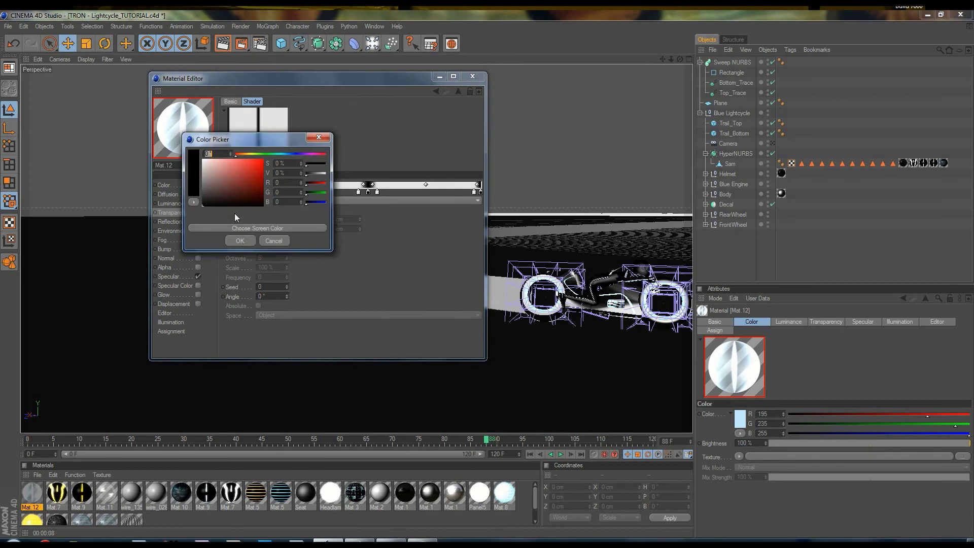
click(243, 239)
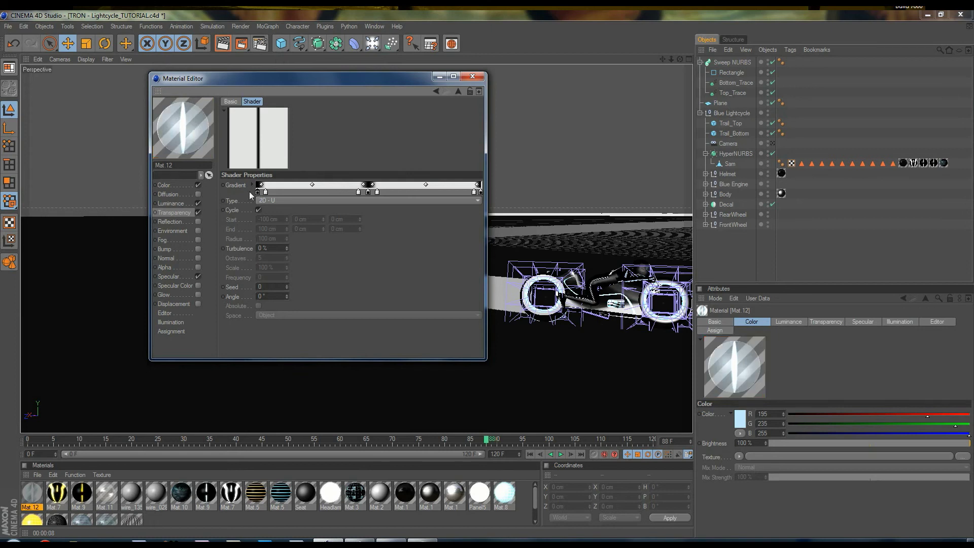
click(473, 76)
- Apply Mat.12 to the Sweep NURBS and preview it with a Ctrl+R viewport render
drag(735, 62, 735, 61)
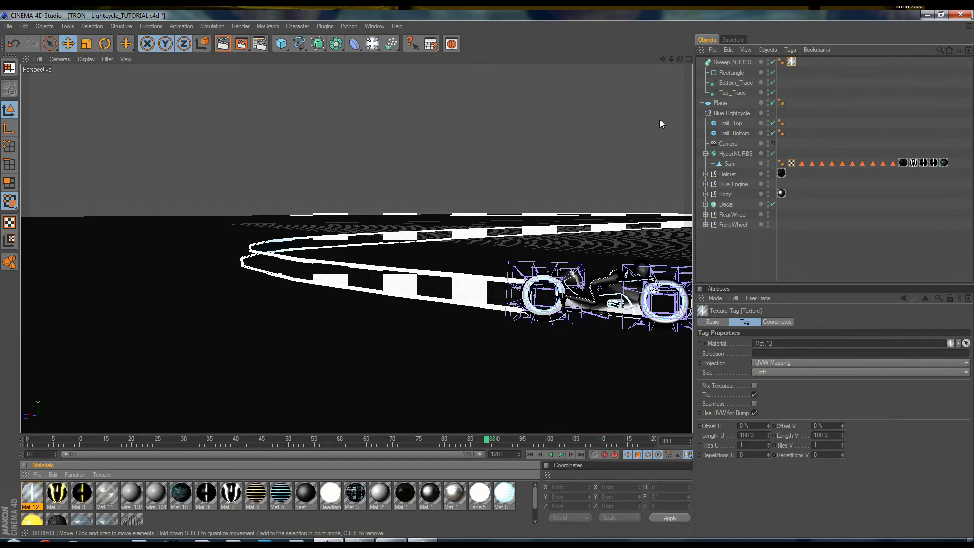
key(ctrl+r)
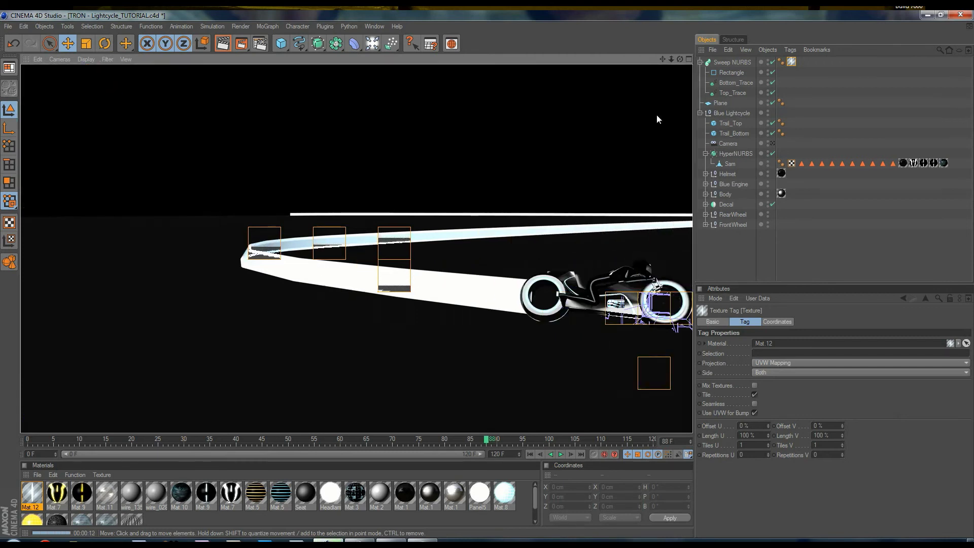
click(700, 62)
- Select and frame the Blue Lightcycle, then scrub the animation to frame 116
click(732, 62)
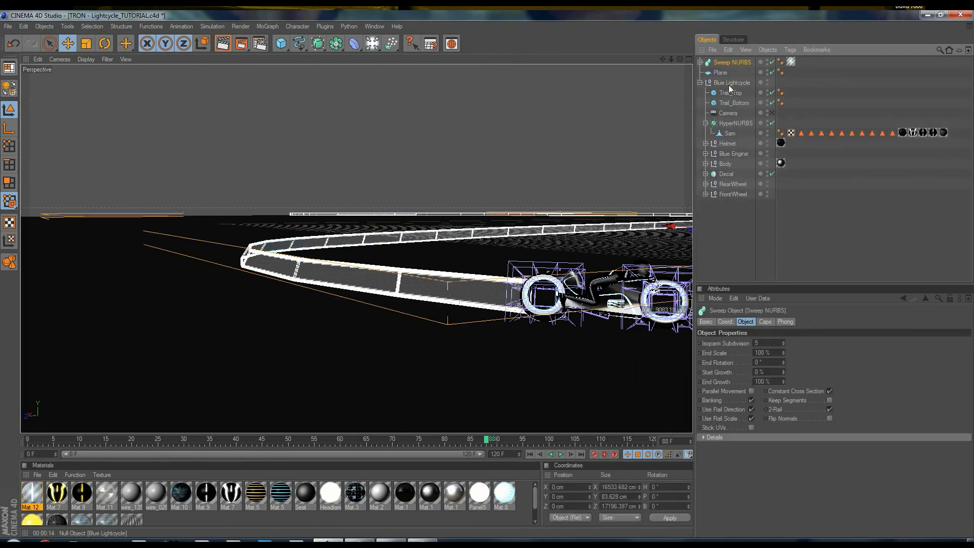
click(731, 82)
key(o)
alt+drag(509, 288, 485, 373)
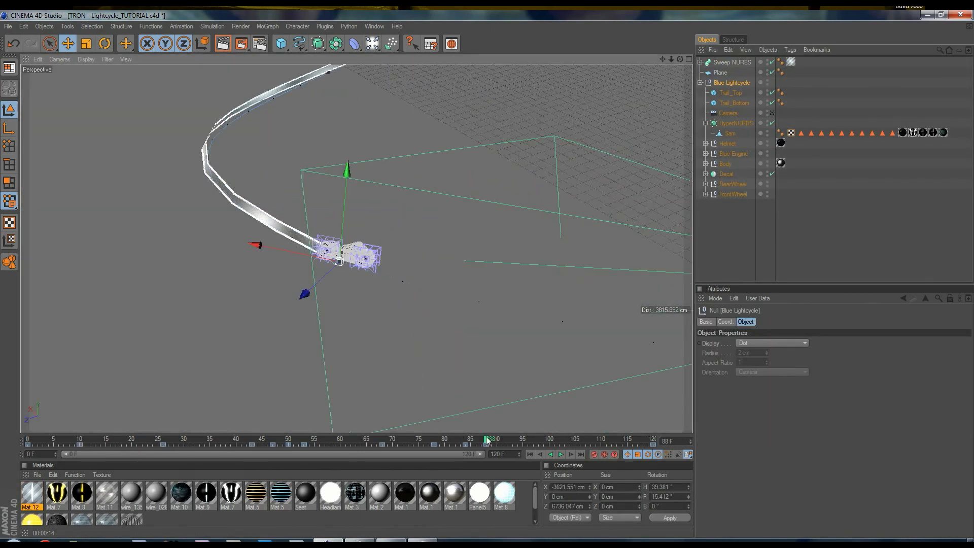
mouse_move(488, 439)
mouse_down()
mouse_move(523, 443)
mouse_move(480, 446)
mouse_up()
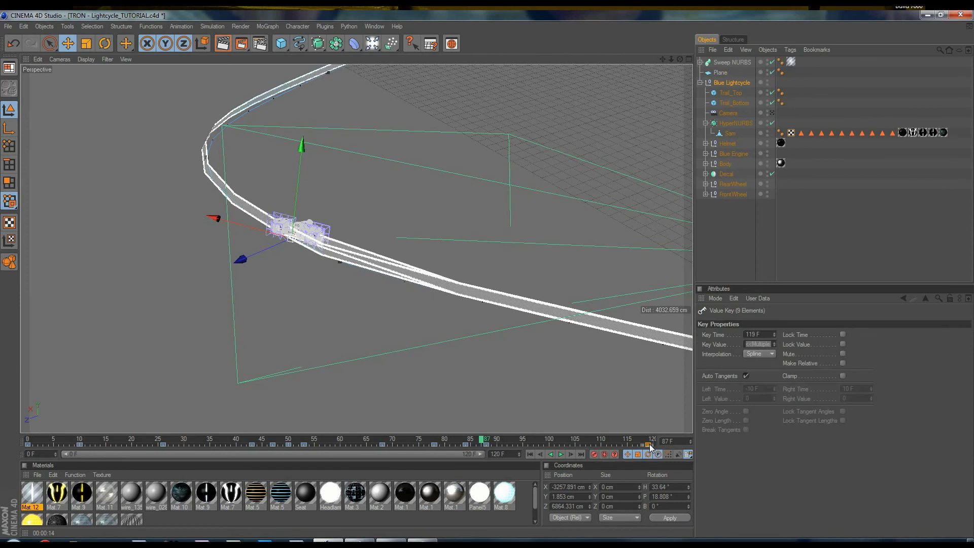
drag(482, 442, 634, 446)
scroll(304, 256, down, 6)
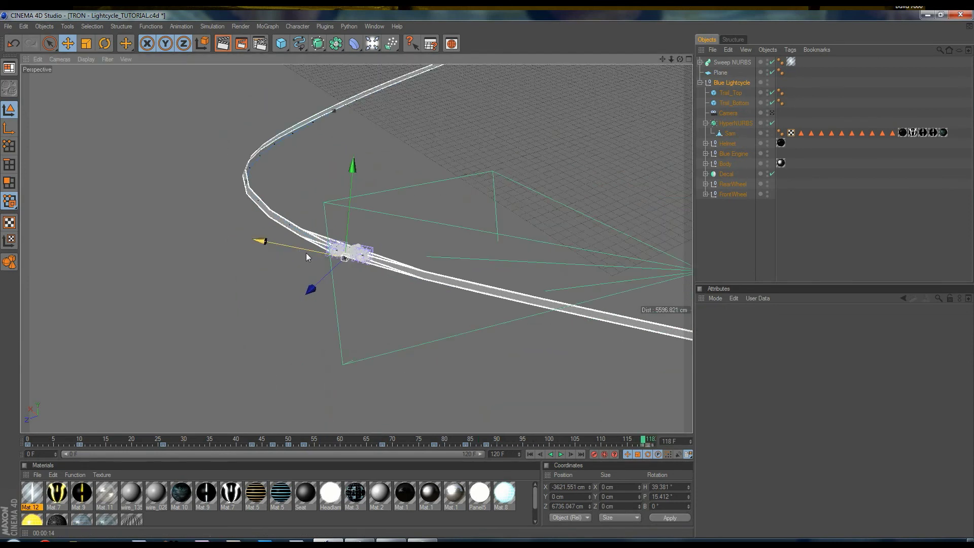
- Slide the lightcycle along Z and lower it to about 24 cm height
drag(307, 245, 448, 272)
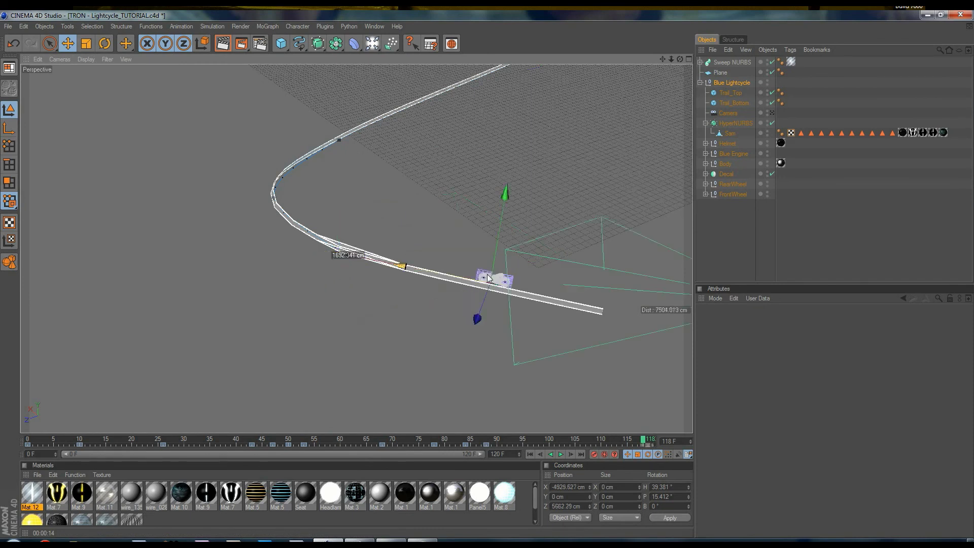
alt+drag(291, 272, 449, 244)
mouse_move(434, 194)
mouse_down()
mouse_move(429, 224)
mouse_move(431, 211)
mouse_up()
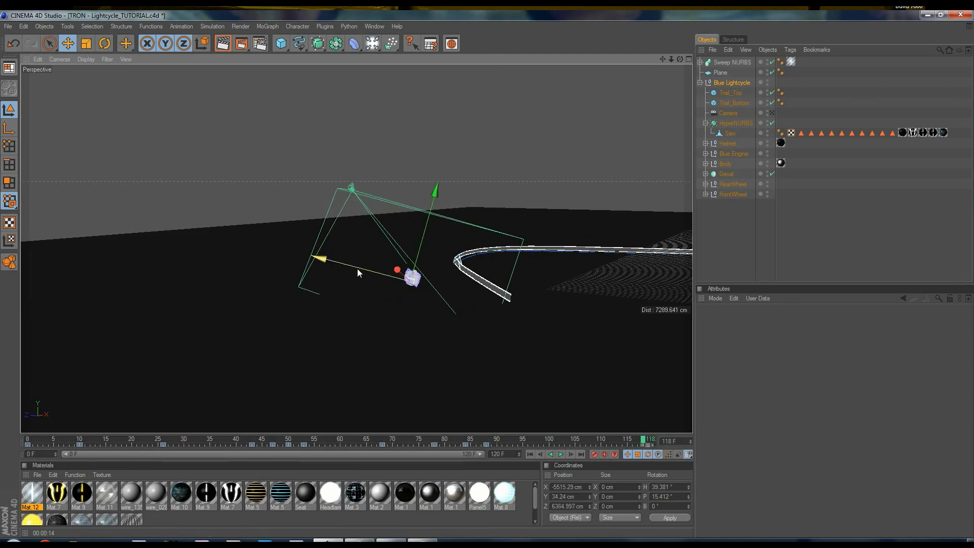
drag(357, 269, 314, 256)
drag(382, 206, 377, 219)
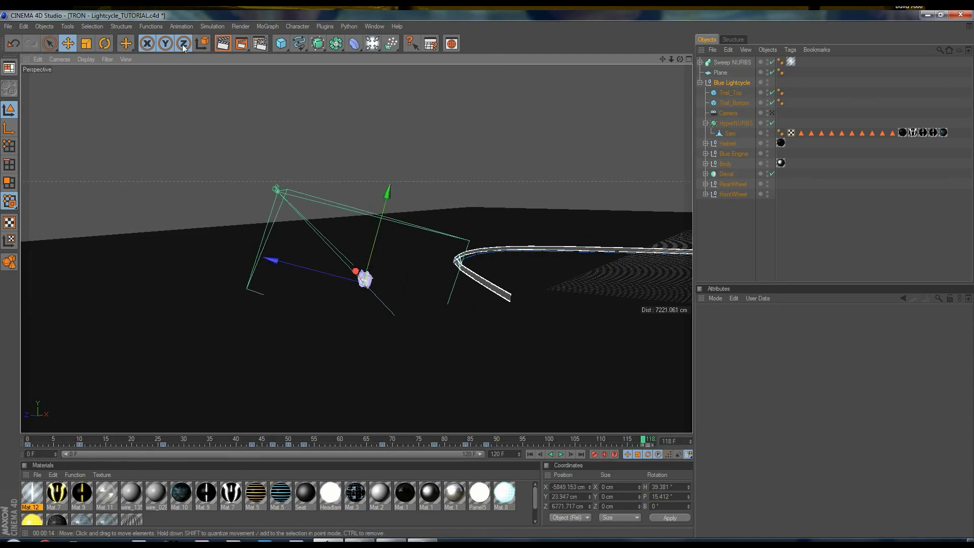
- Rotate the lightcycle to about -46° heading and -24° pitch, then replay from frame 102
click(105, 43)
drag(358, 232, 342, 235)
drag(357, 301, 314, 300)
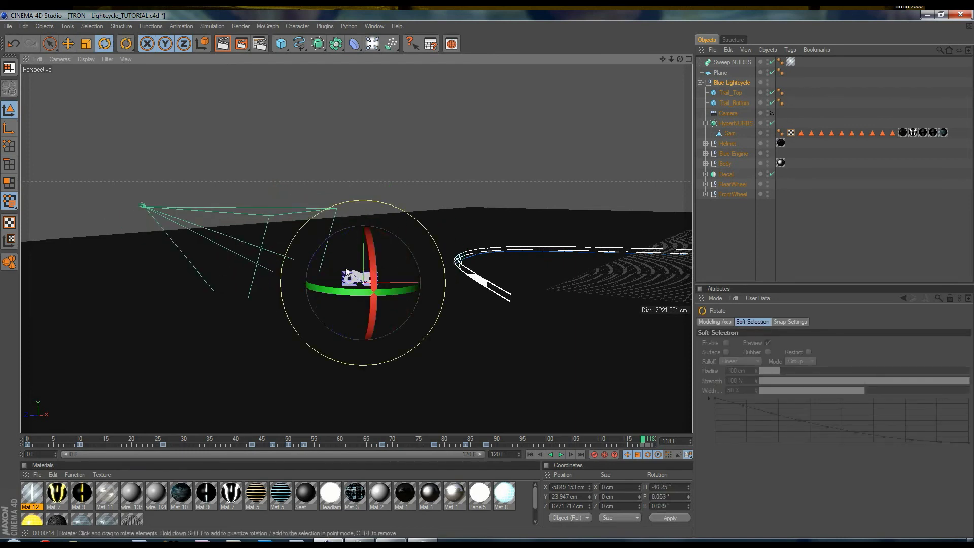
drag(373, 276, 537, 428)
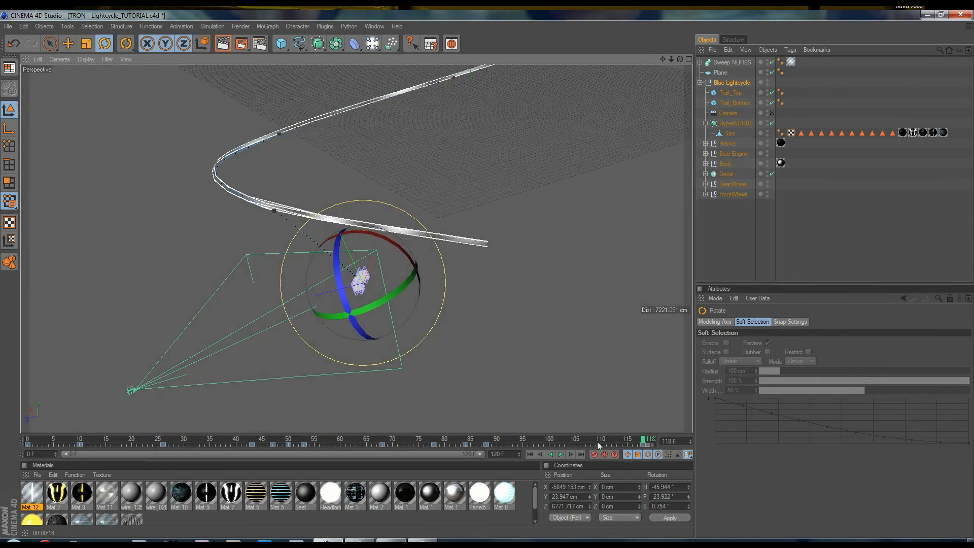
drag(599, 446, 436, 440)
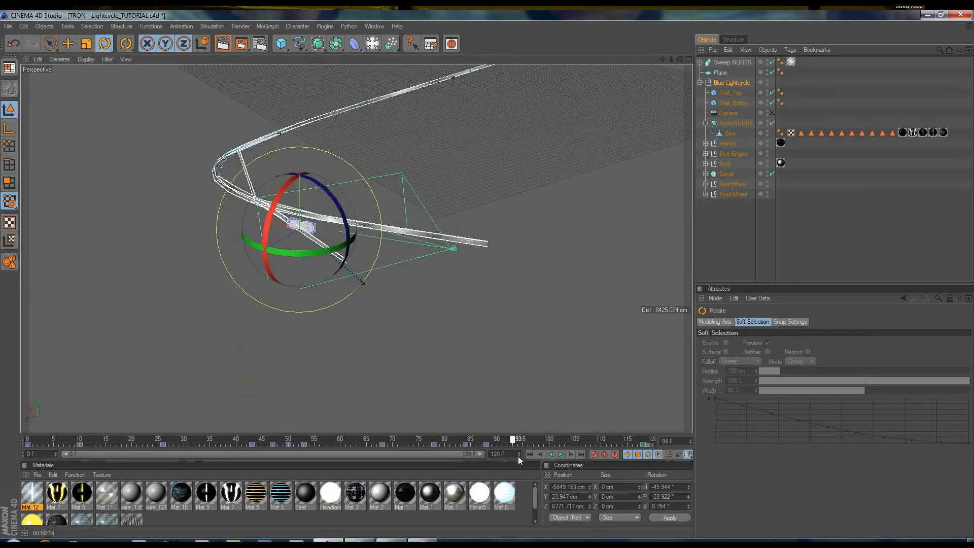
click(560, 454)
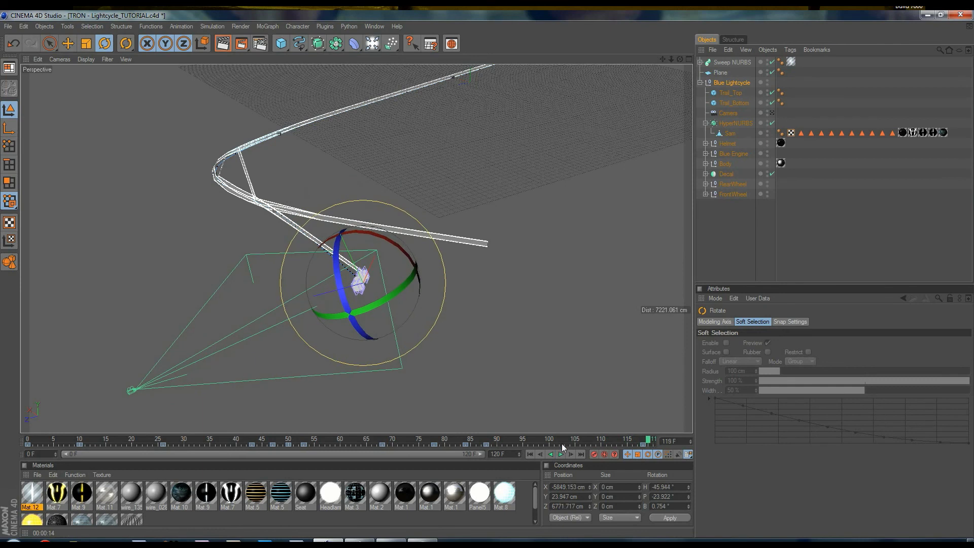
click(561, 441)
- Push the lightcycle along Z and scrub from the start to rebuild the trail
key(e)
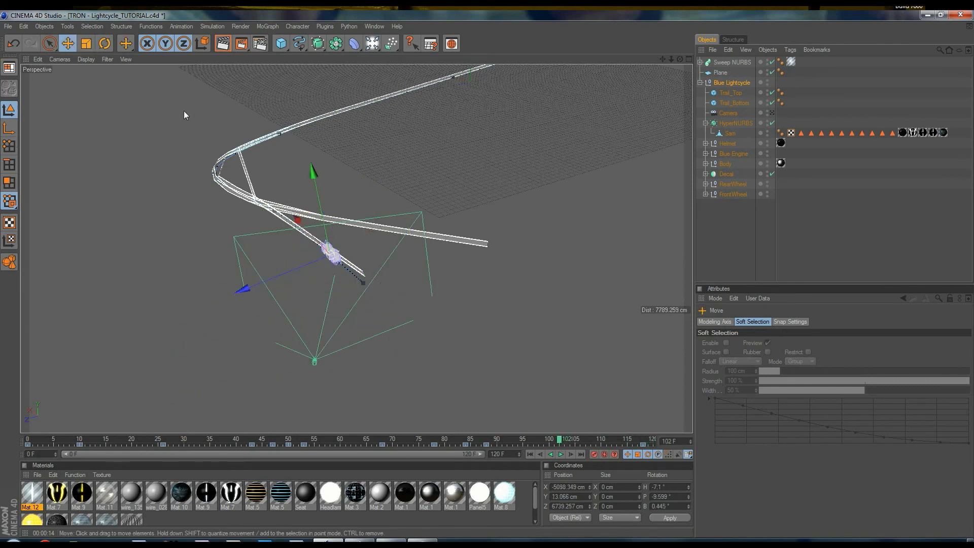
drag(282, 273, 487, 274)
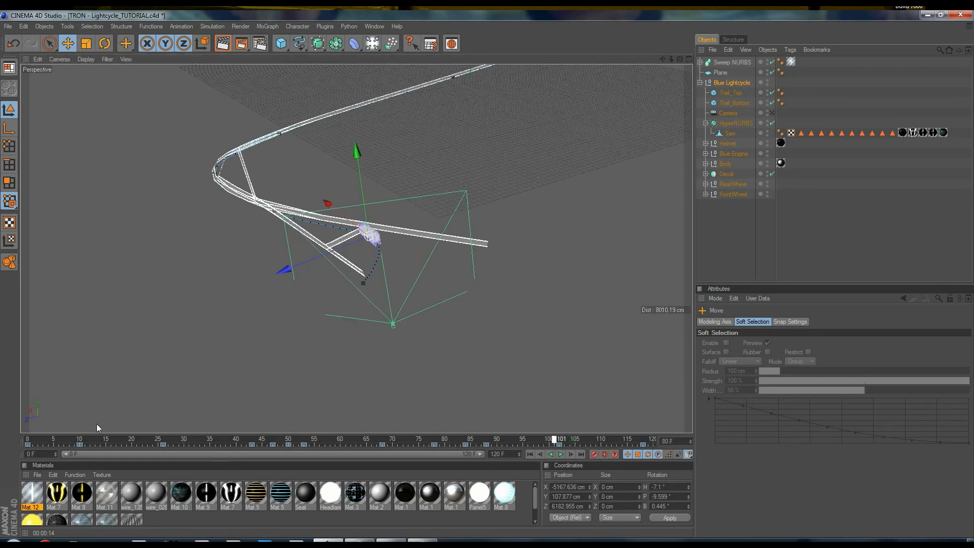
drag(102, 448, 653, 488)
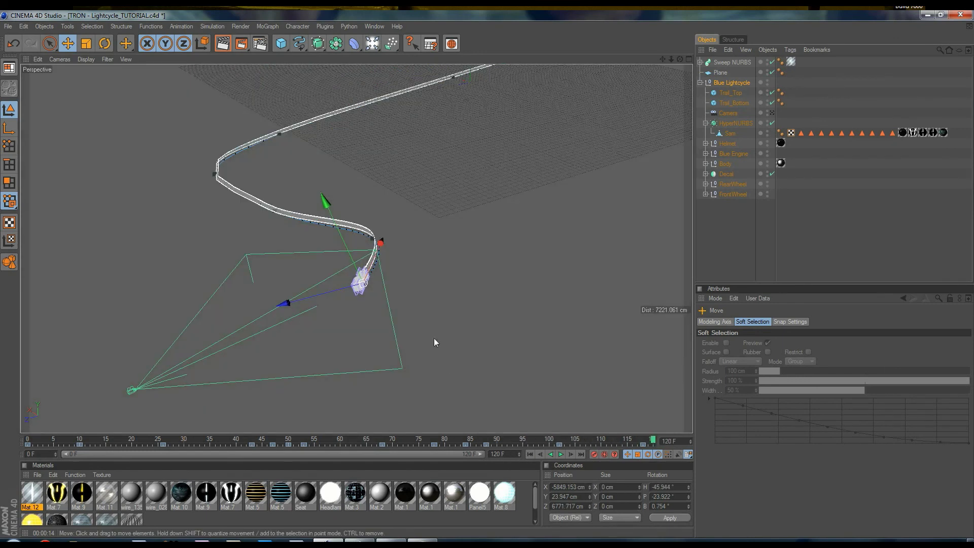
- Orbit and zoom to a close side view of the lightcycle
alt+drag(491, 275, 345, 274)
alt+drag(488, 272, 335, 274)
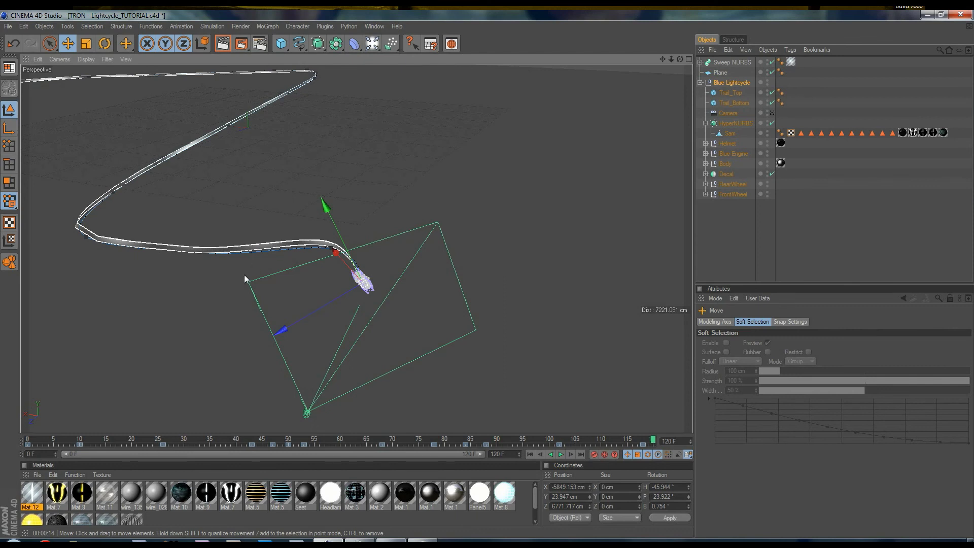
alt+drag(244, 275, 285, 348)
scroll(282, 355, up, 3)
alt+drag(206, 267, 170, 296)
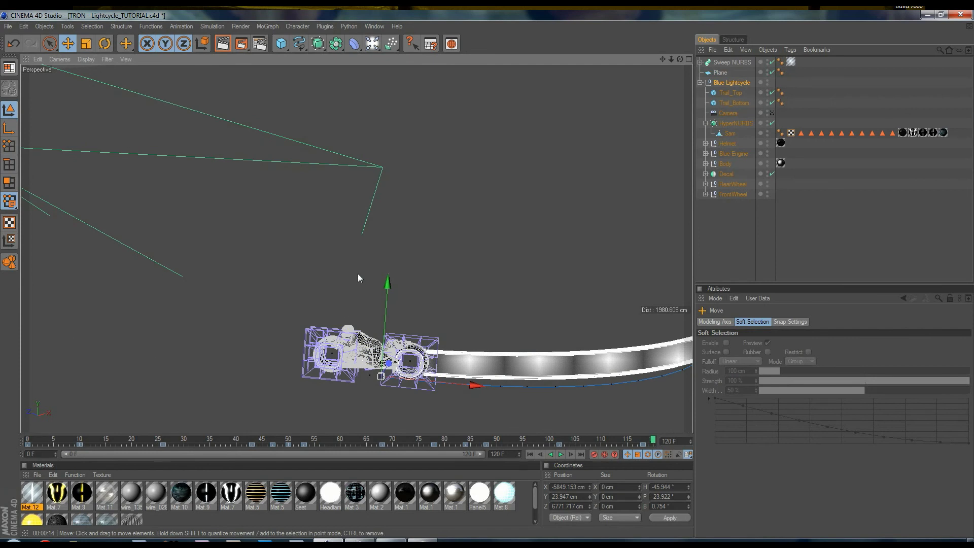
- Fold the Blue Lightcycle group and unfold the Sweep NURBS to list Rectangle, Bottom_Trace and Top_Trace
scroll(357, 278, up, 1)
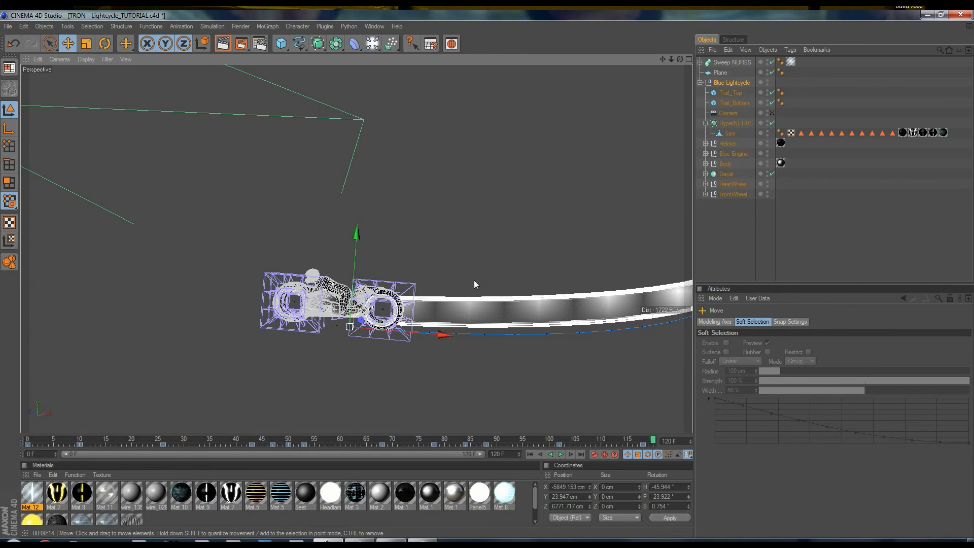
click(699, 82)
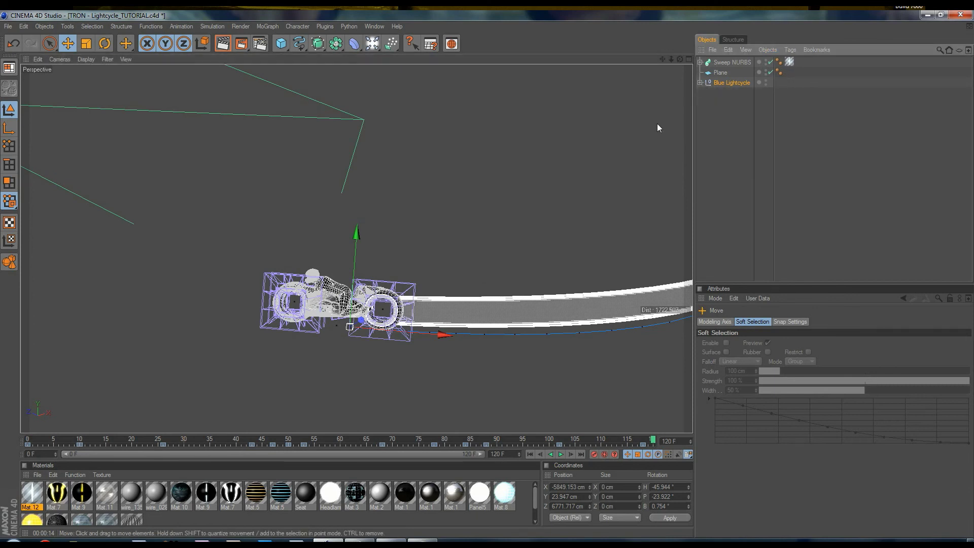
click(700, 62)
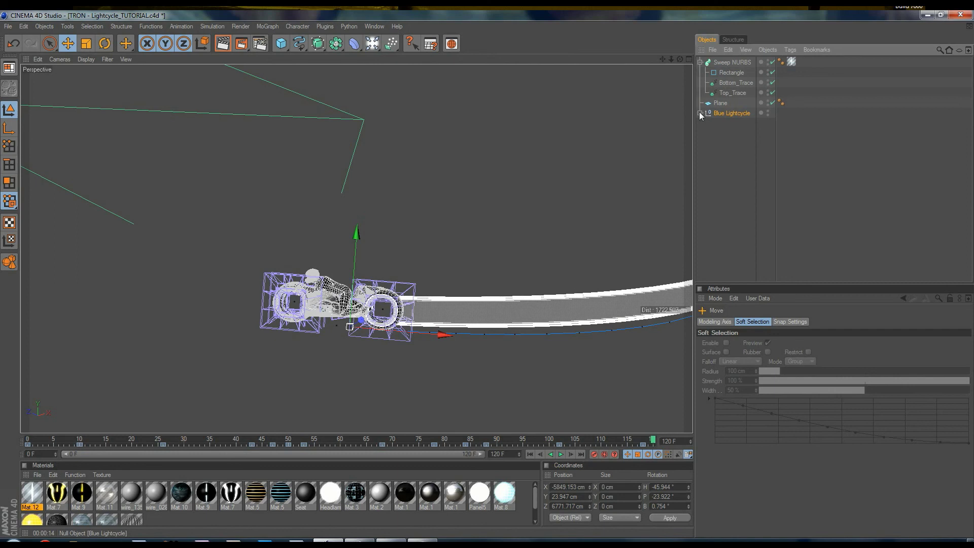
- Delete the sweep's old Rectangle profile and add a new Rectangle spline
click(728, 74)
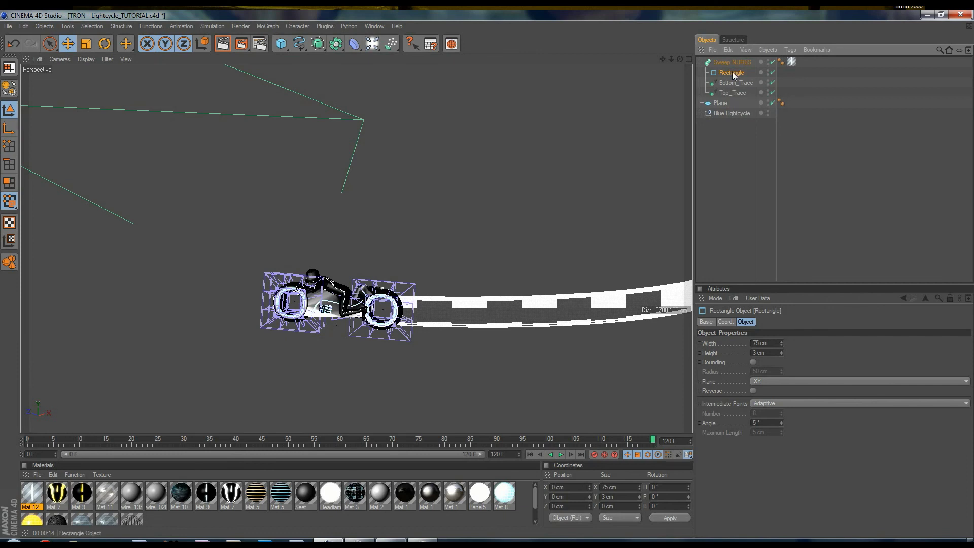
key(Delete)
drag(281, 44, 303, 76)
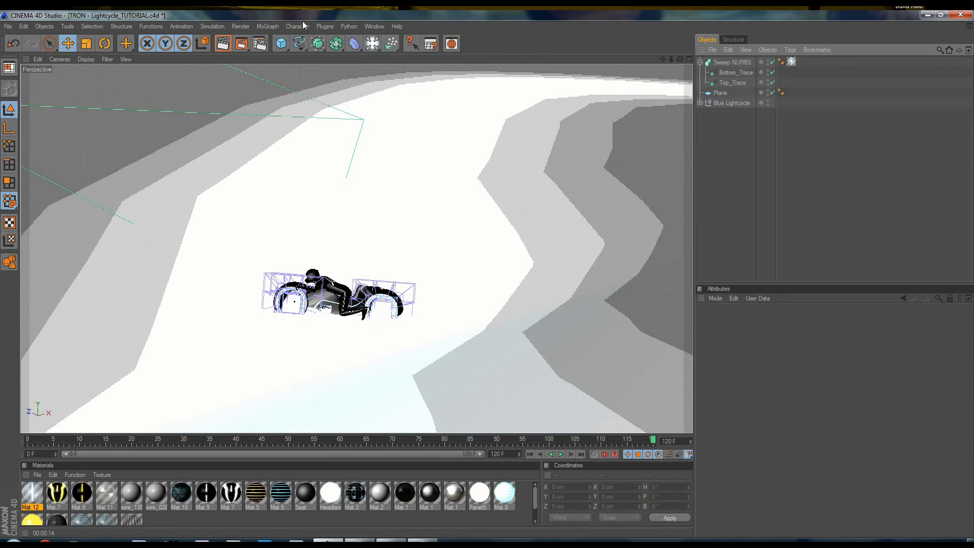
drag(298, 43, 328, 108)
- Make the new Rectangle 75 cm wide and 3 cm high, then nest it under Sweep NURBS
double_click(766, 342)
text(7)
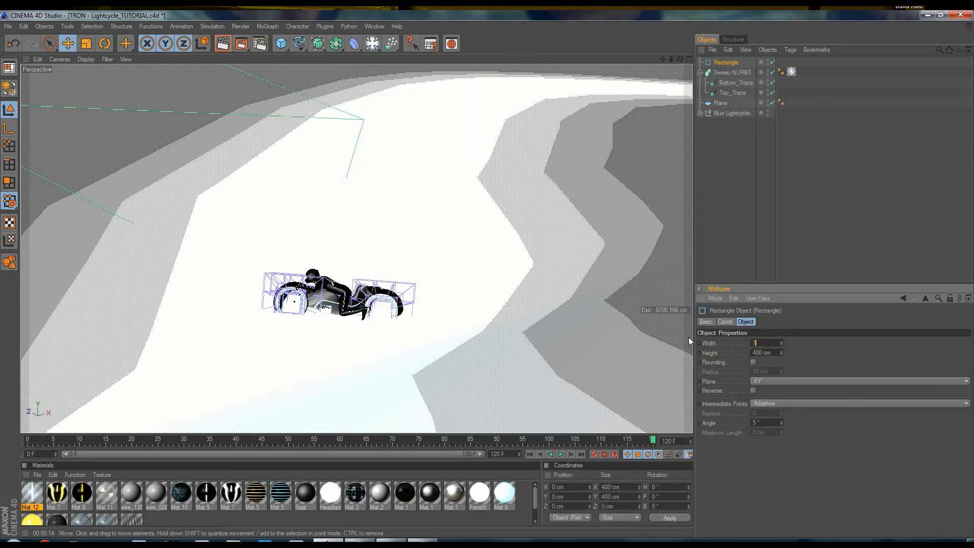
text(5)
key(Tab)
text(3)
key(Return)
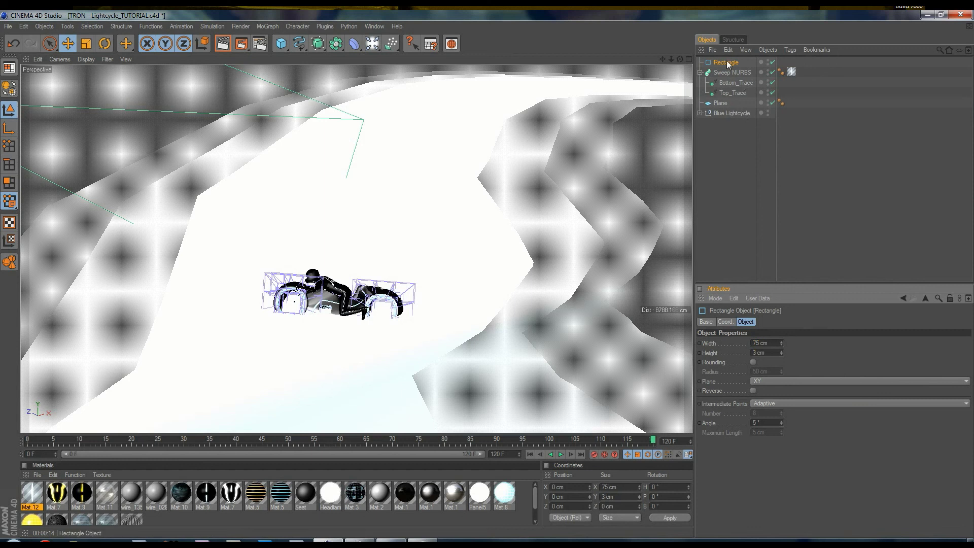
drag(728, 64, 732, 77)
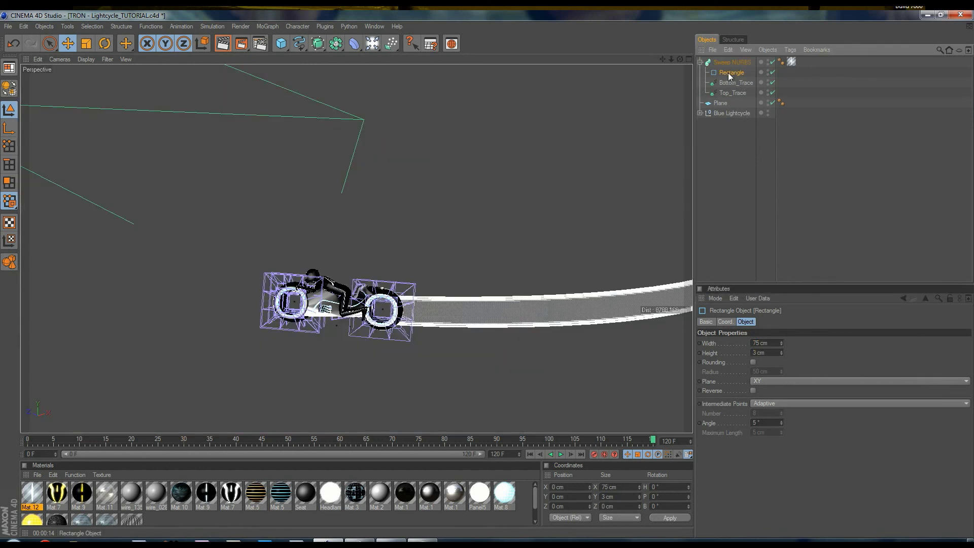